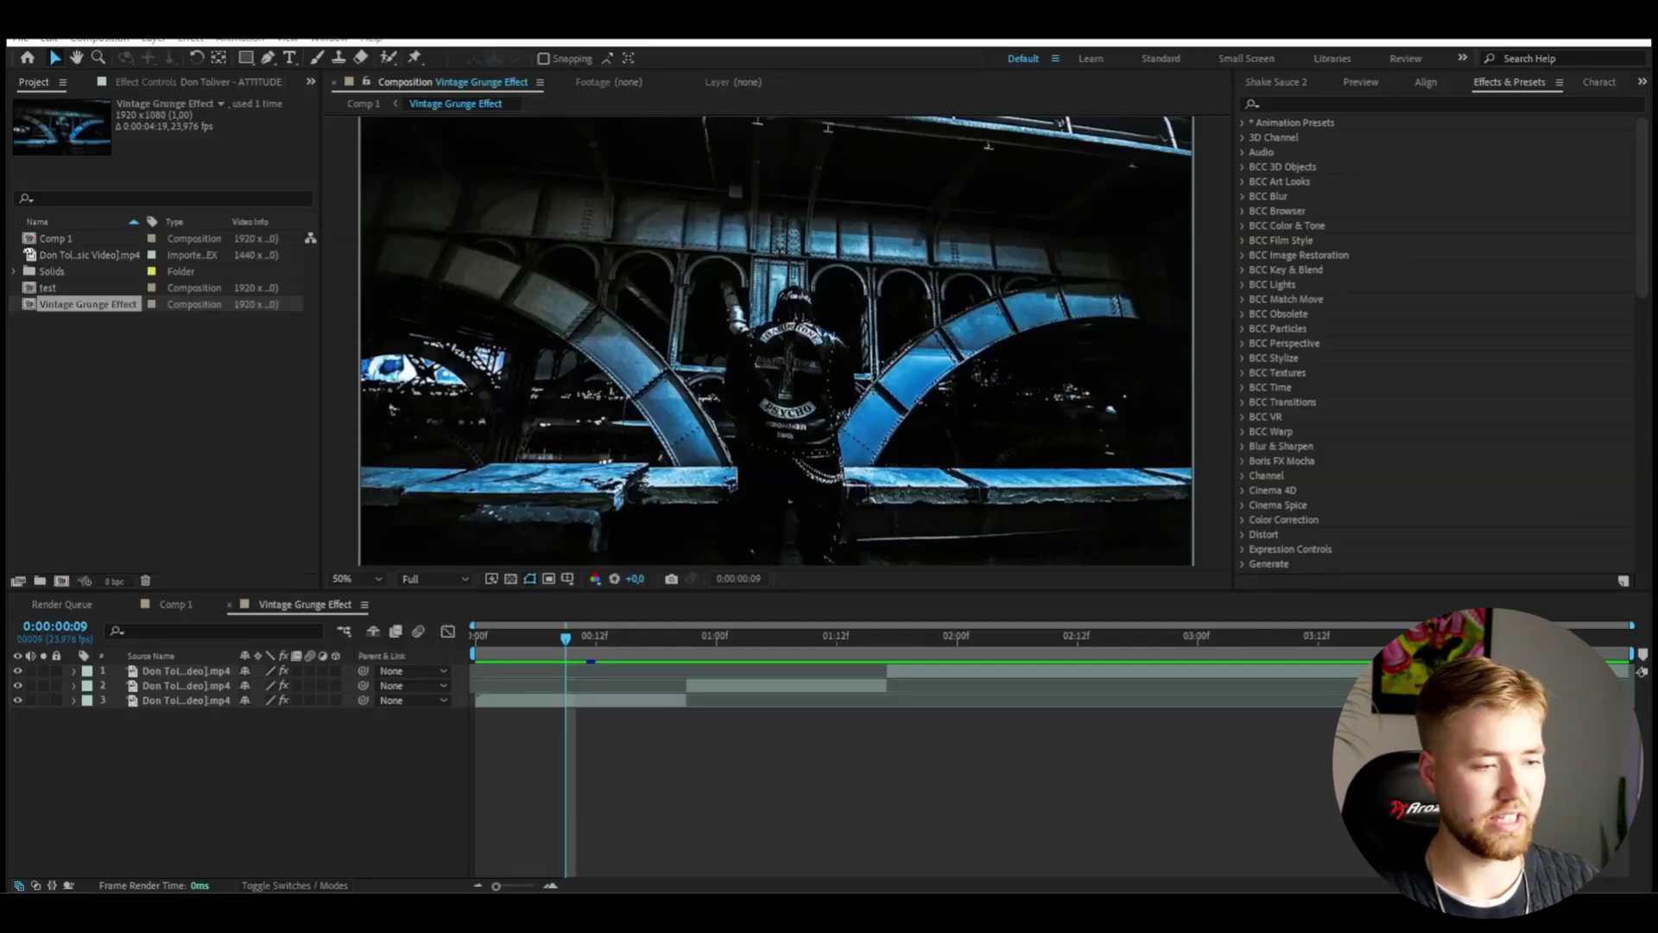
Step: Move the playhead to a later frame of the clip
{"action": "left_click", "coordinate": [634, 649]}
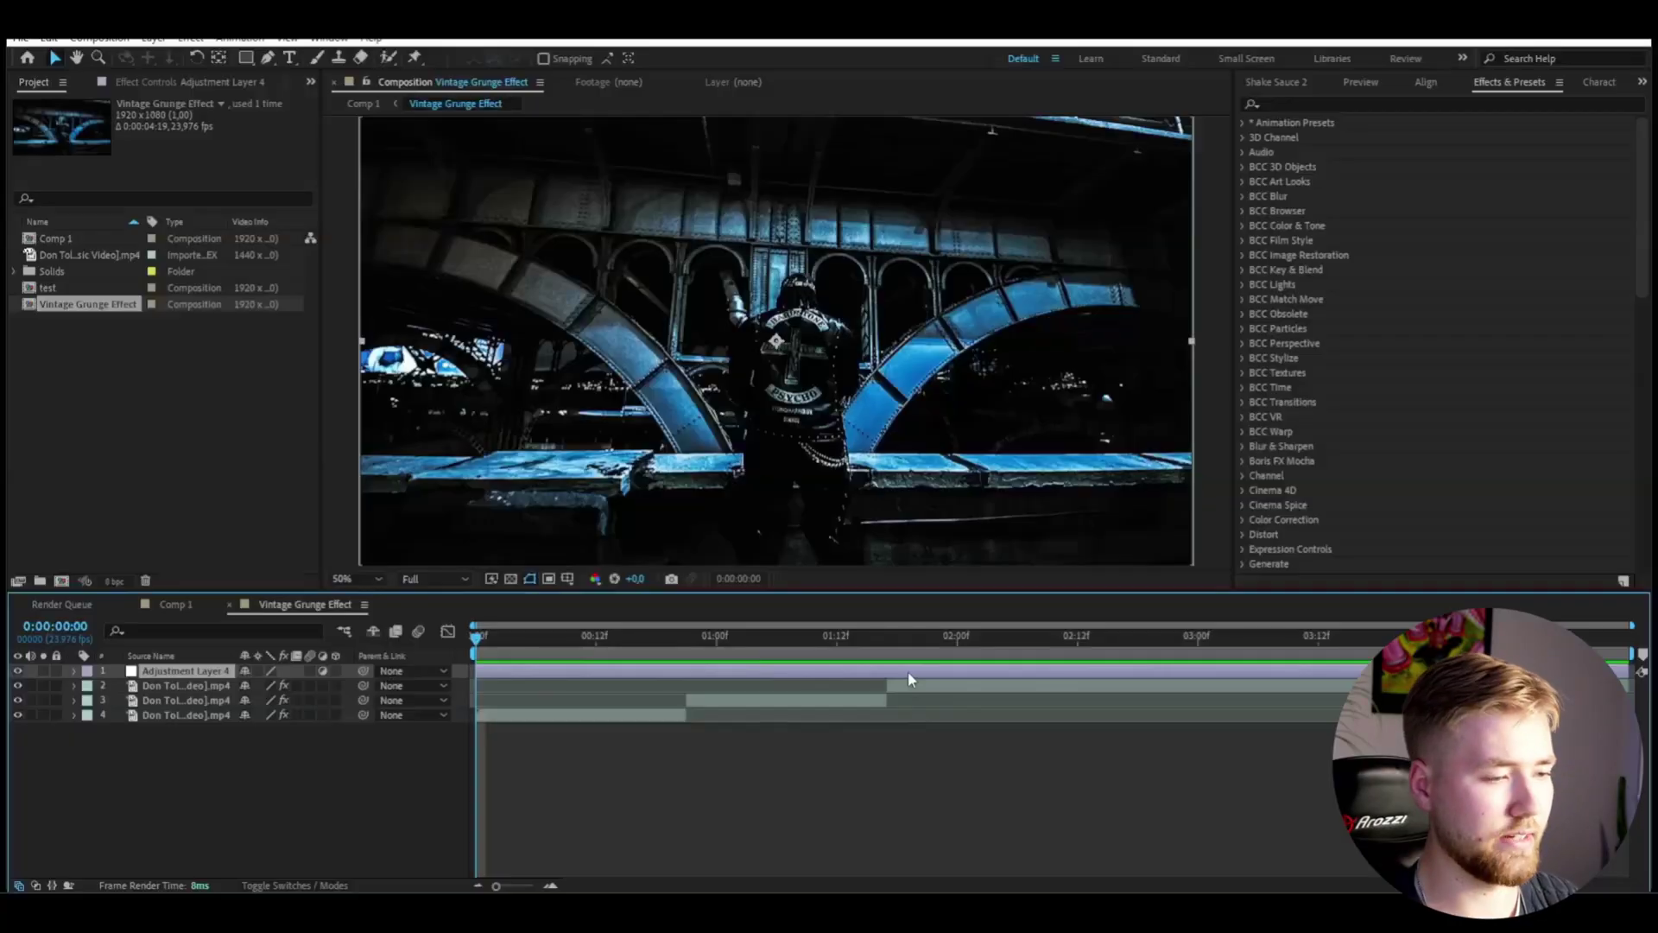
Step: Apply Exposure to the adjustment layer and raise it to brighten the frame
{"action": "key", "text": "ctrl+space"}
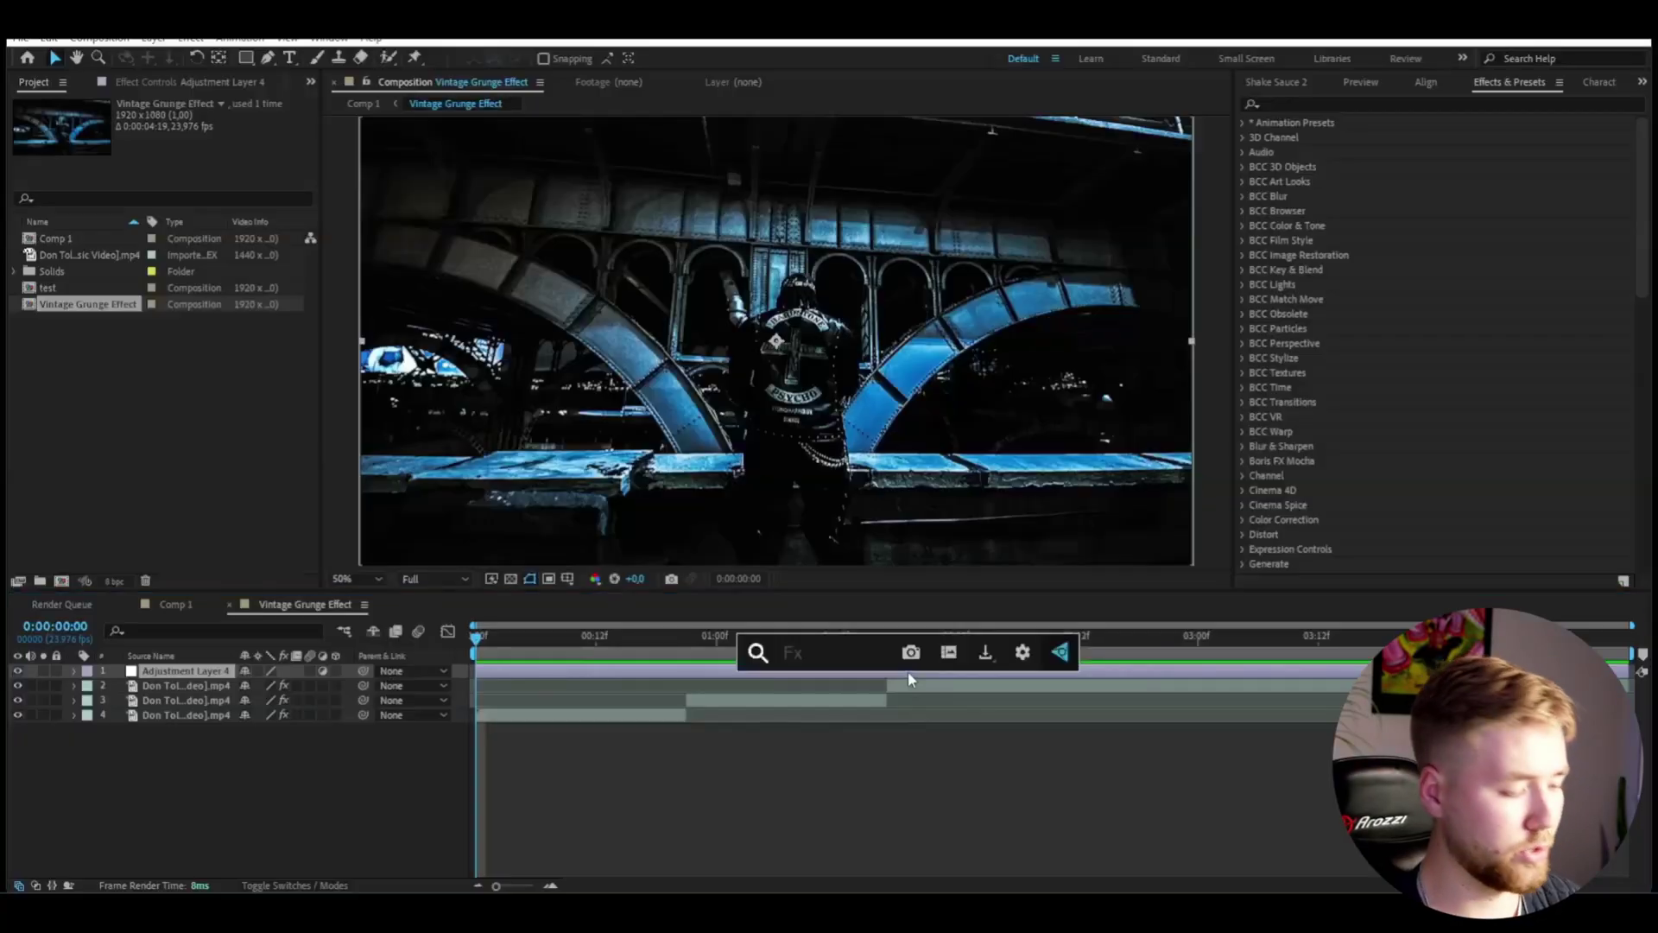
{"action": "type", "text": "expo"}
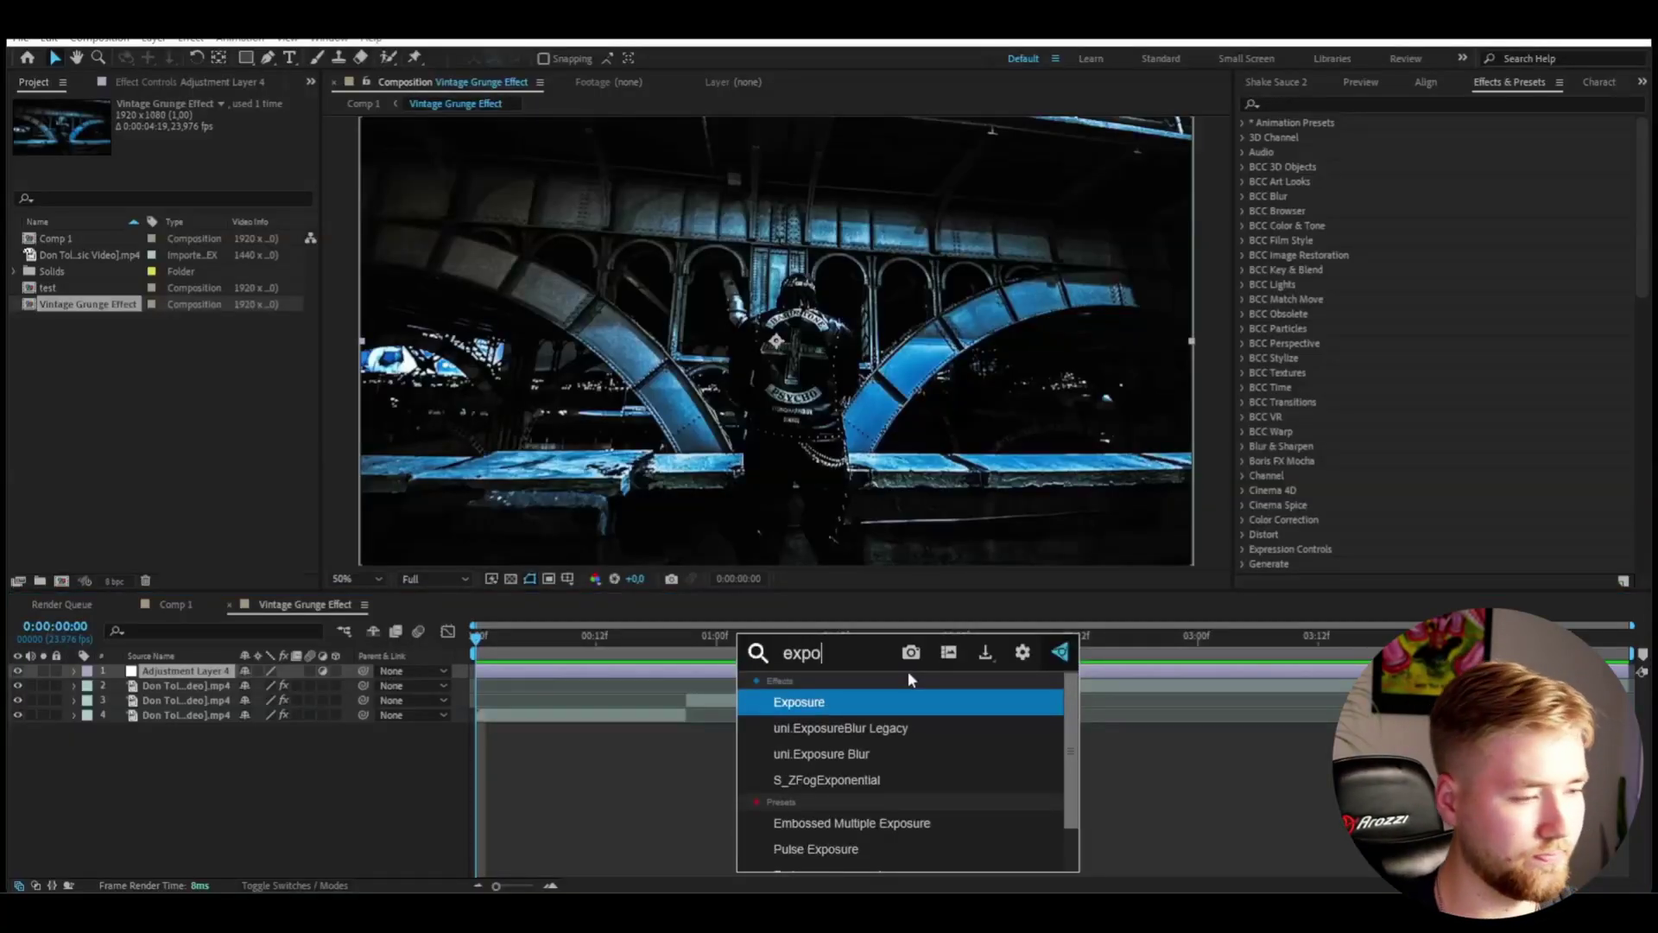
{"action": "key", "text": "Return"}
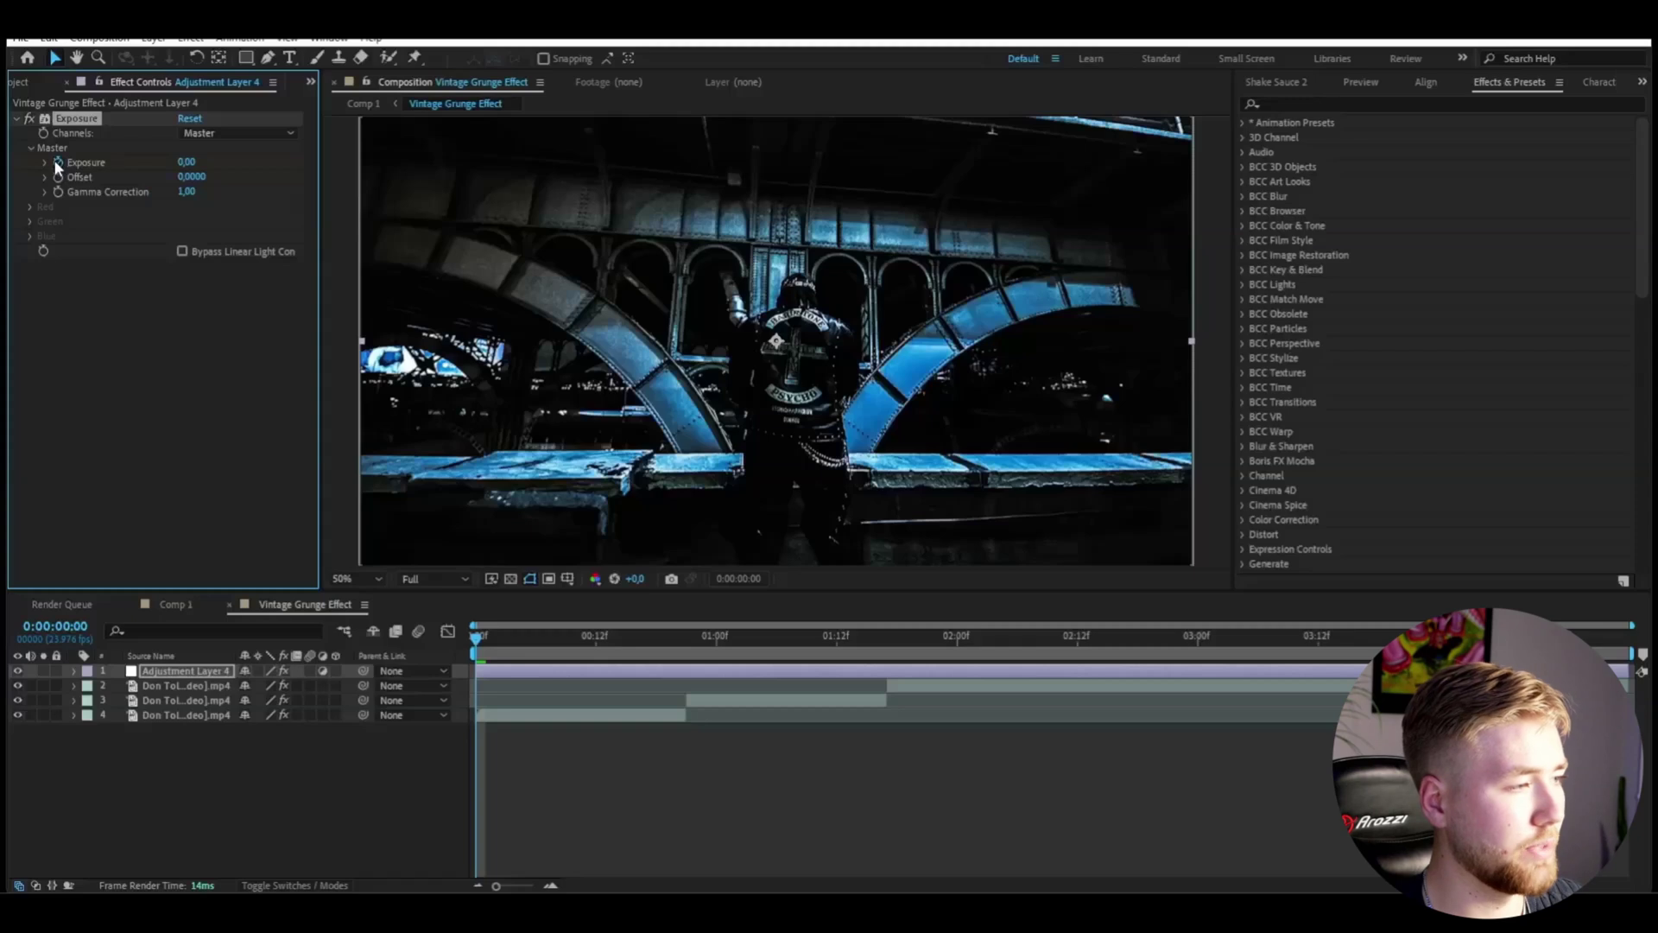
{"action": "left_click_drag", "start_coordinate": [188, 164], "coordinate": [302, 164]}
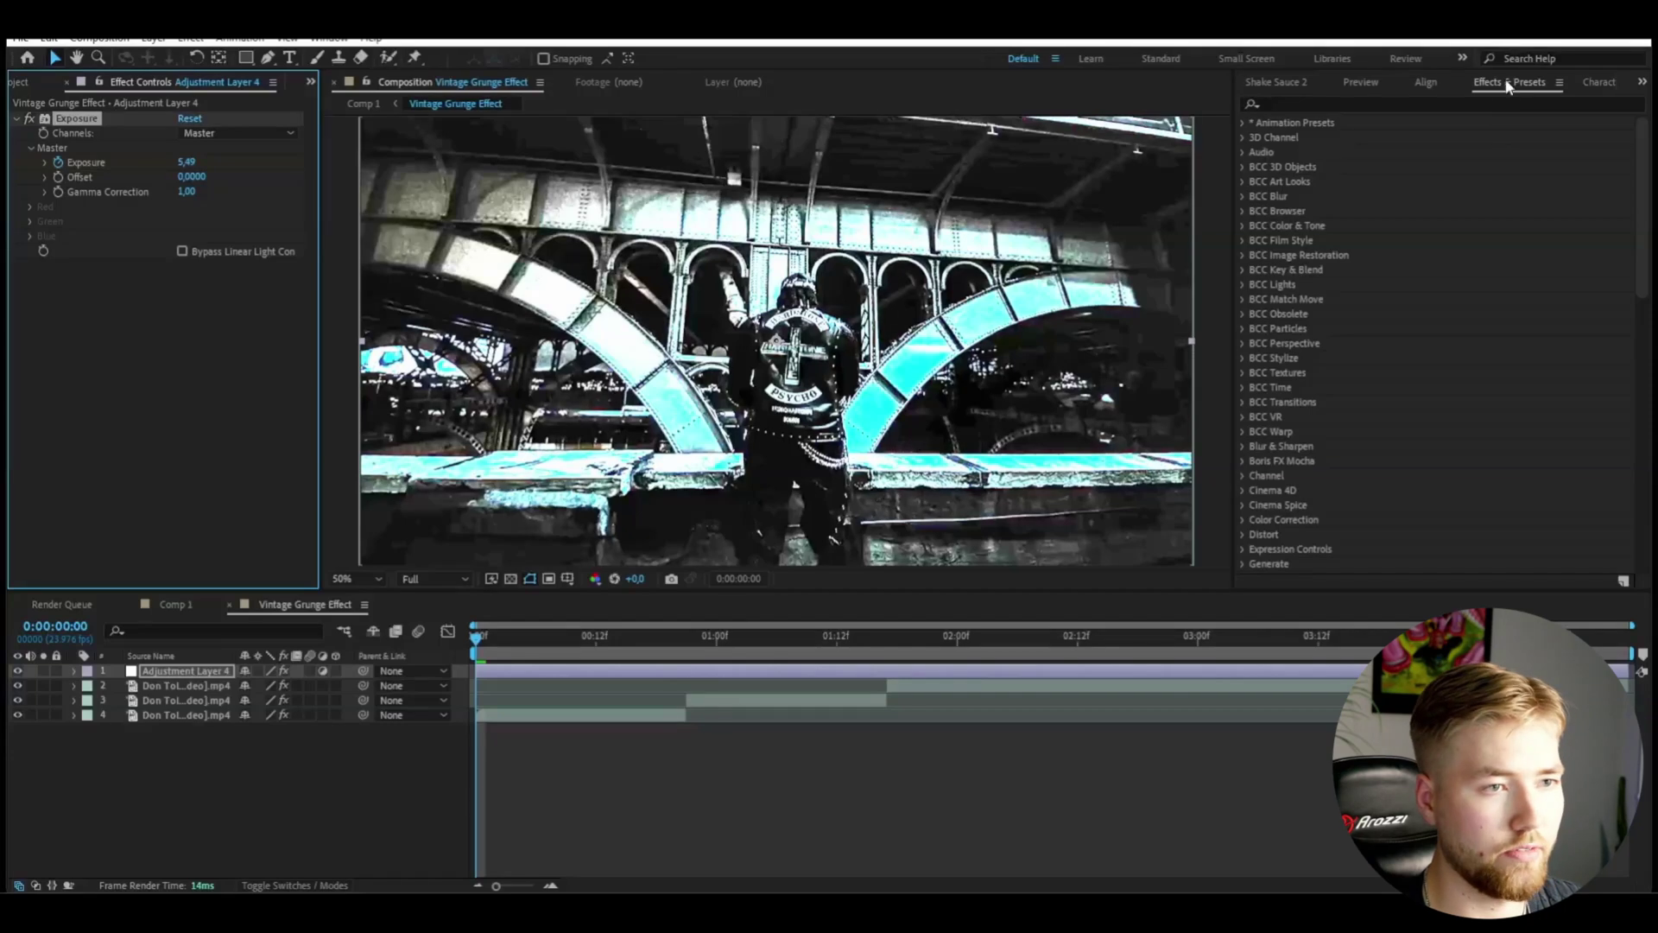
Step: Over the next three frames, alternate darker and brighter Exposure values to create a flicker
{"action": "left_click", "coordinate": [1360, 83]}
{"action": "left_click", "coordinate": [1349, 105]}
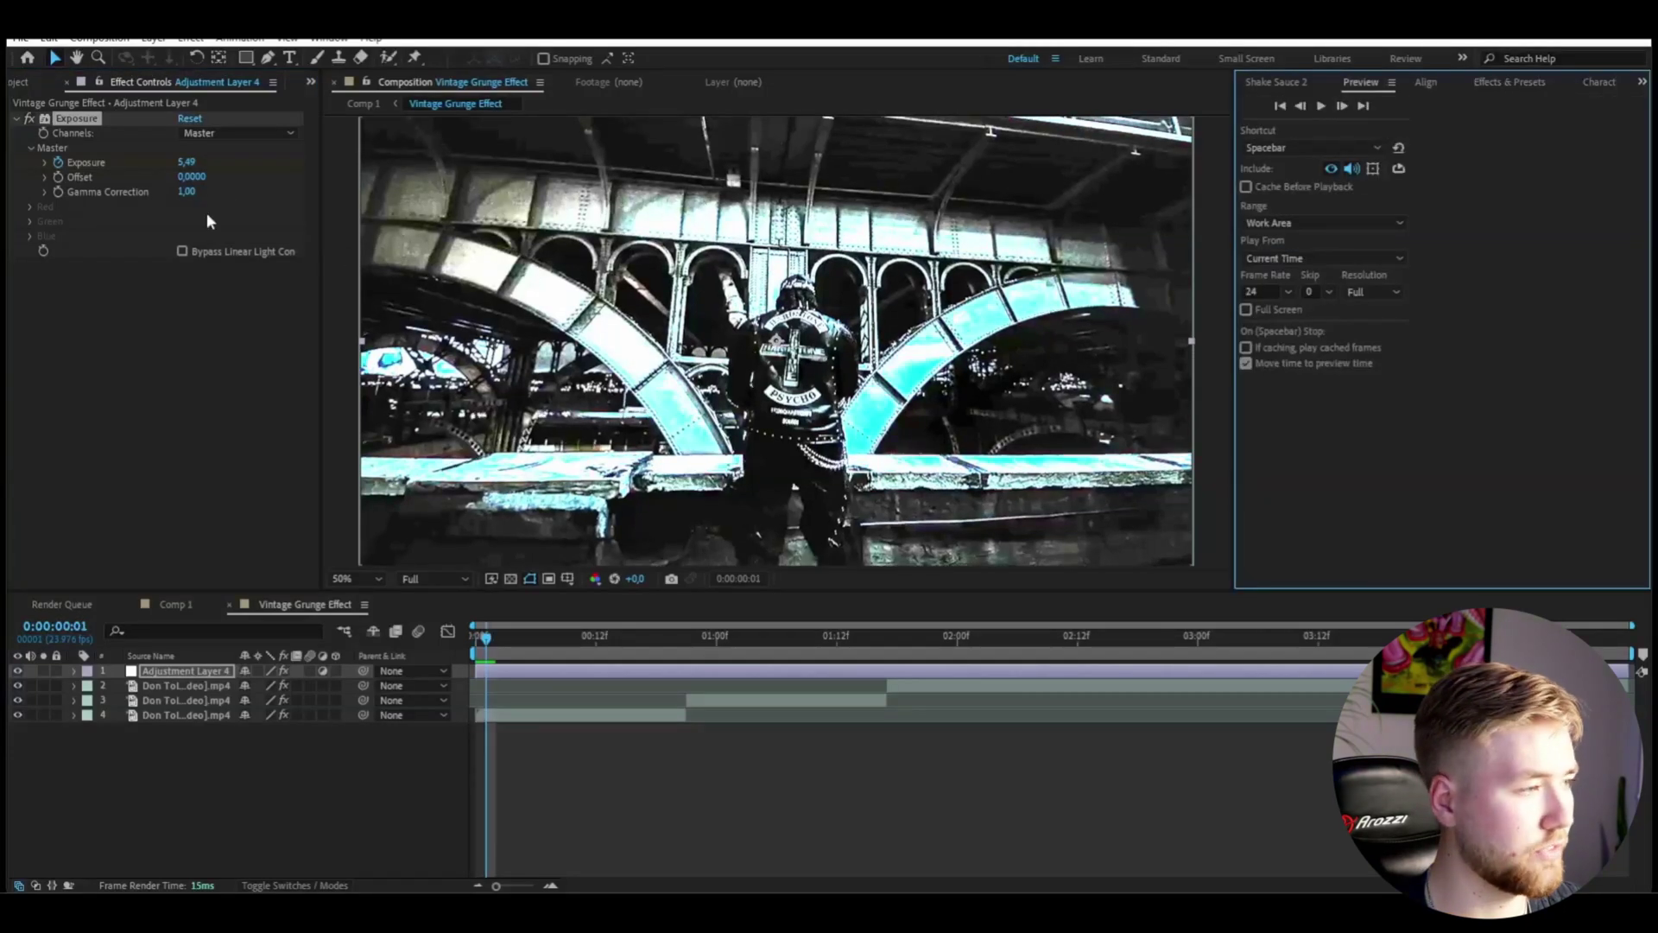
{"action": "left_click_drag", "start_coordinate": [185, 162], "coordinate": [7, 173]}
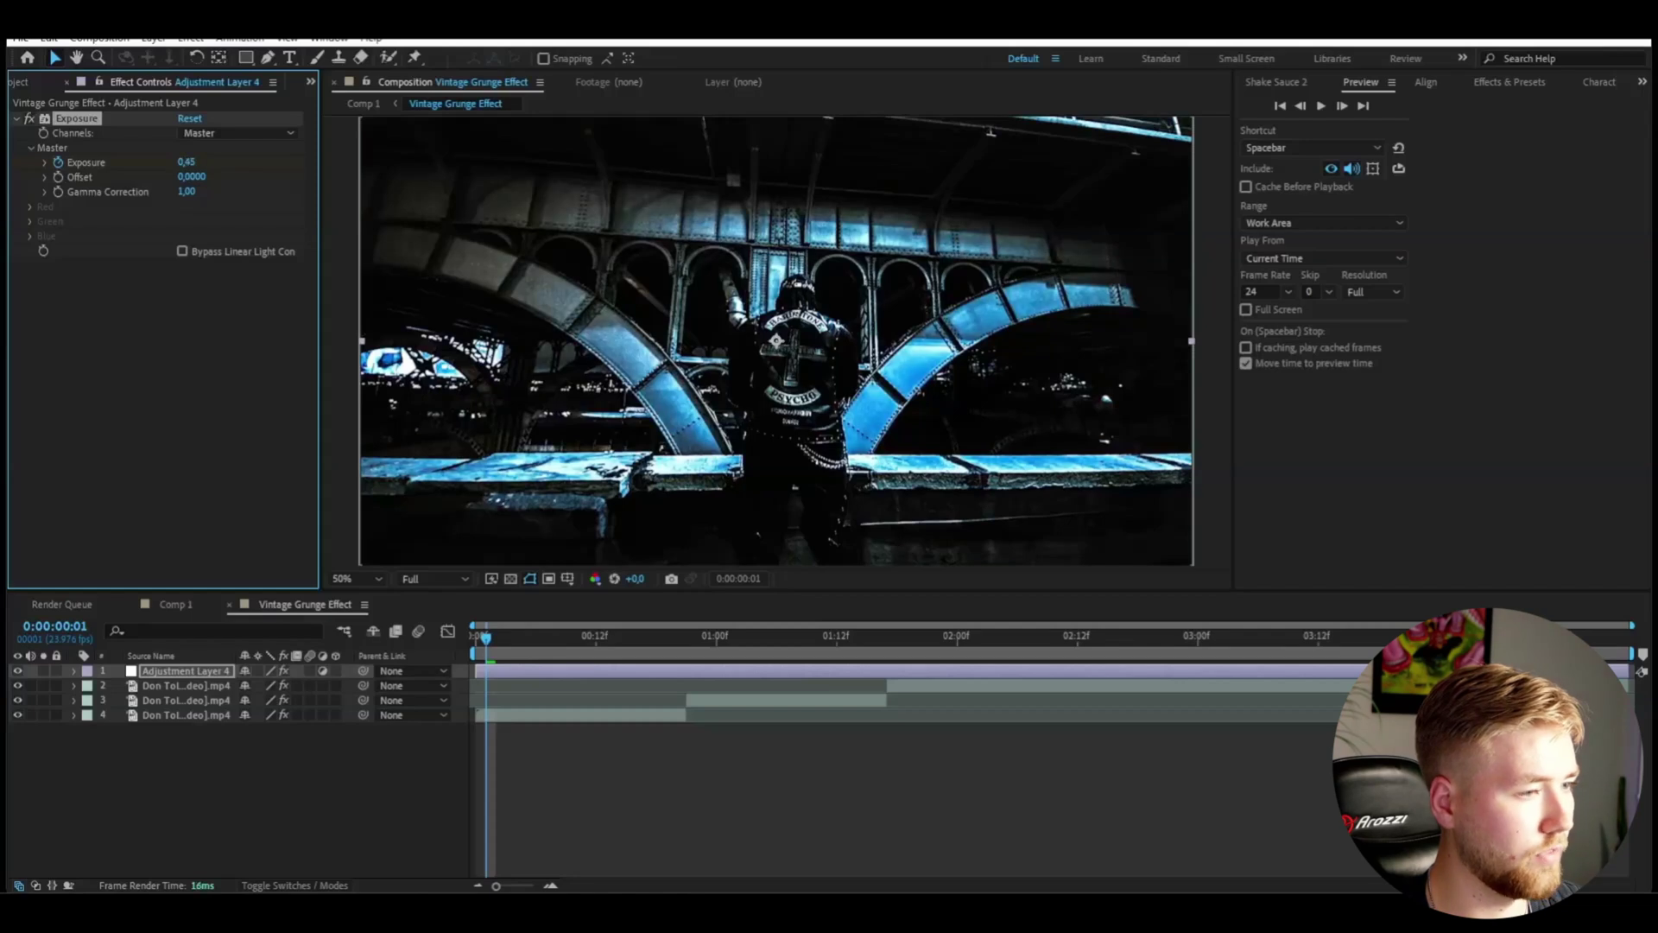
{"action": "left_click", "coordinate": [1341, 106]}
{"action": "left_click_drag", "start_coordinate": [187, 163], "coordinate": [269, 169]}
{"action": "left_click", "coordinate": [1339, 106]}
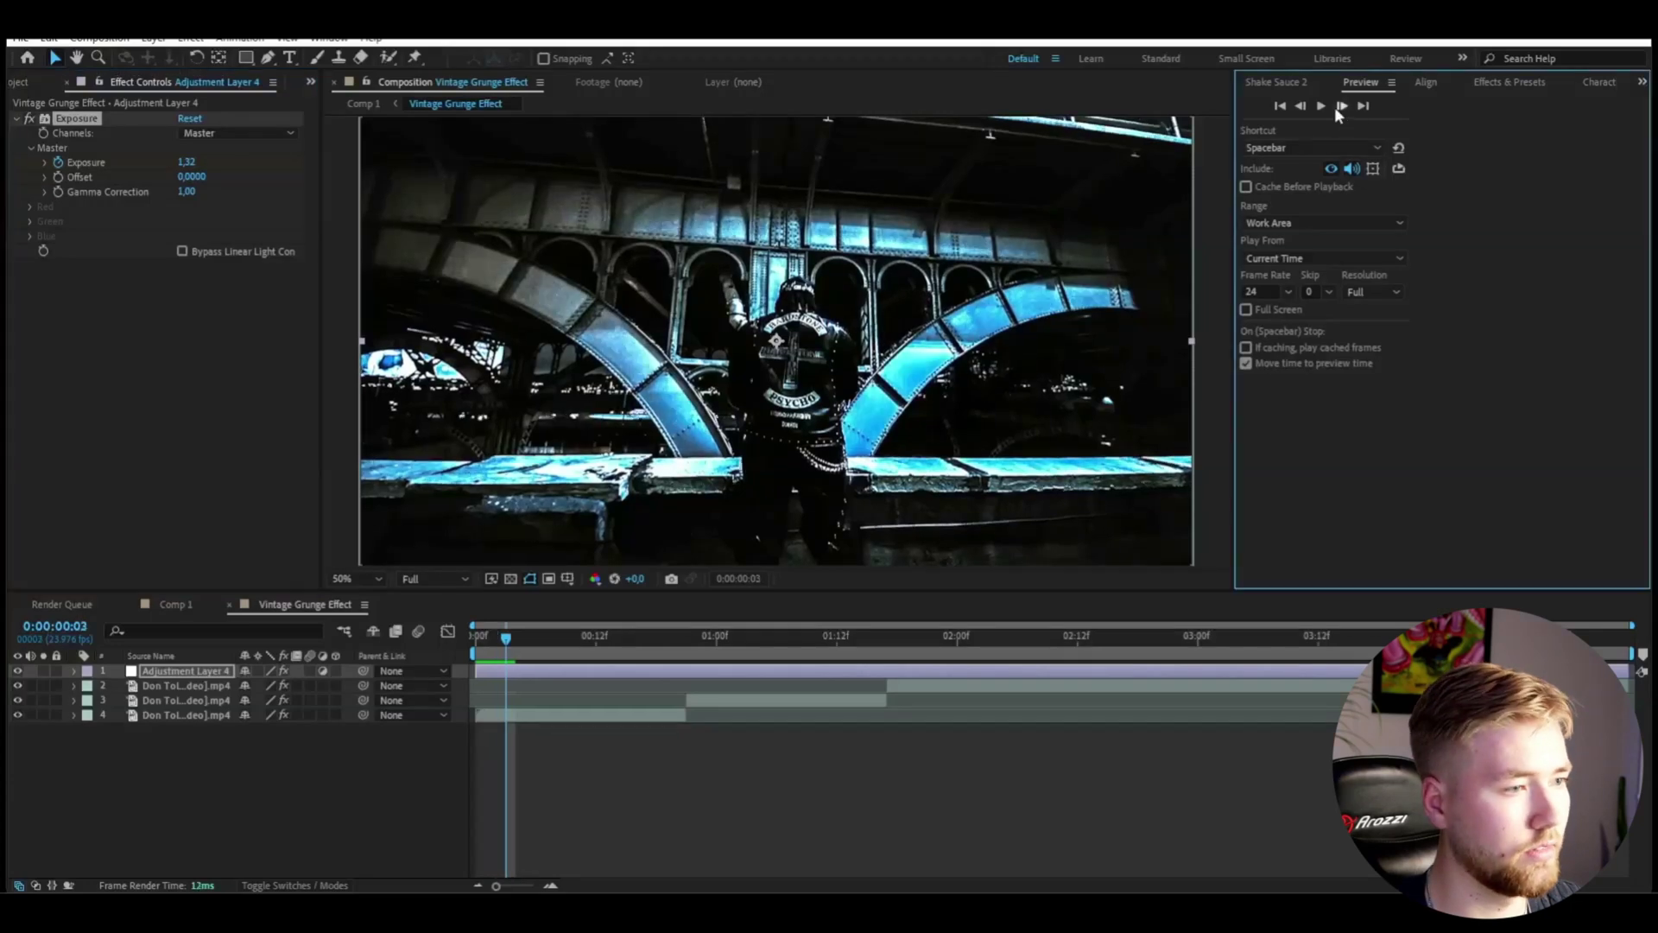
{"action": "left_click_drag", "start_coordinate": [190, 162], "coordinate": [420, 173]}
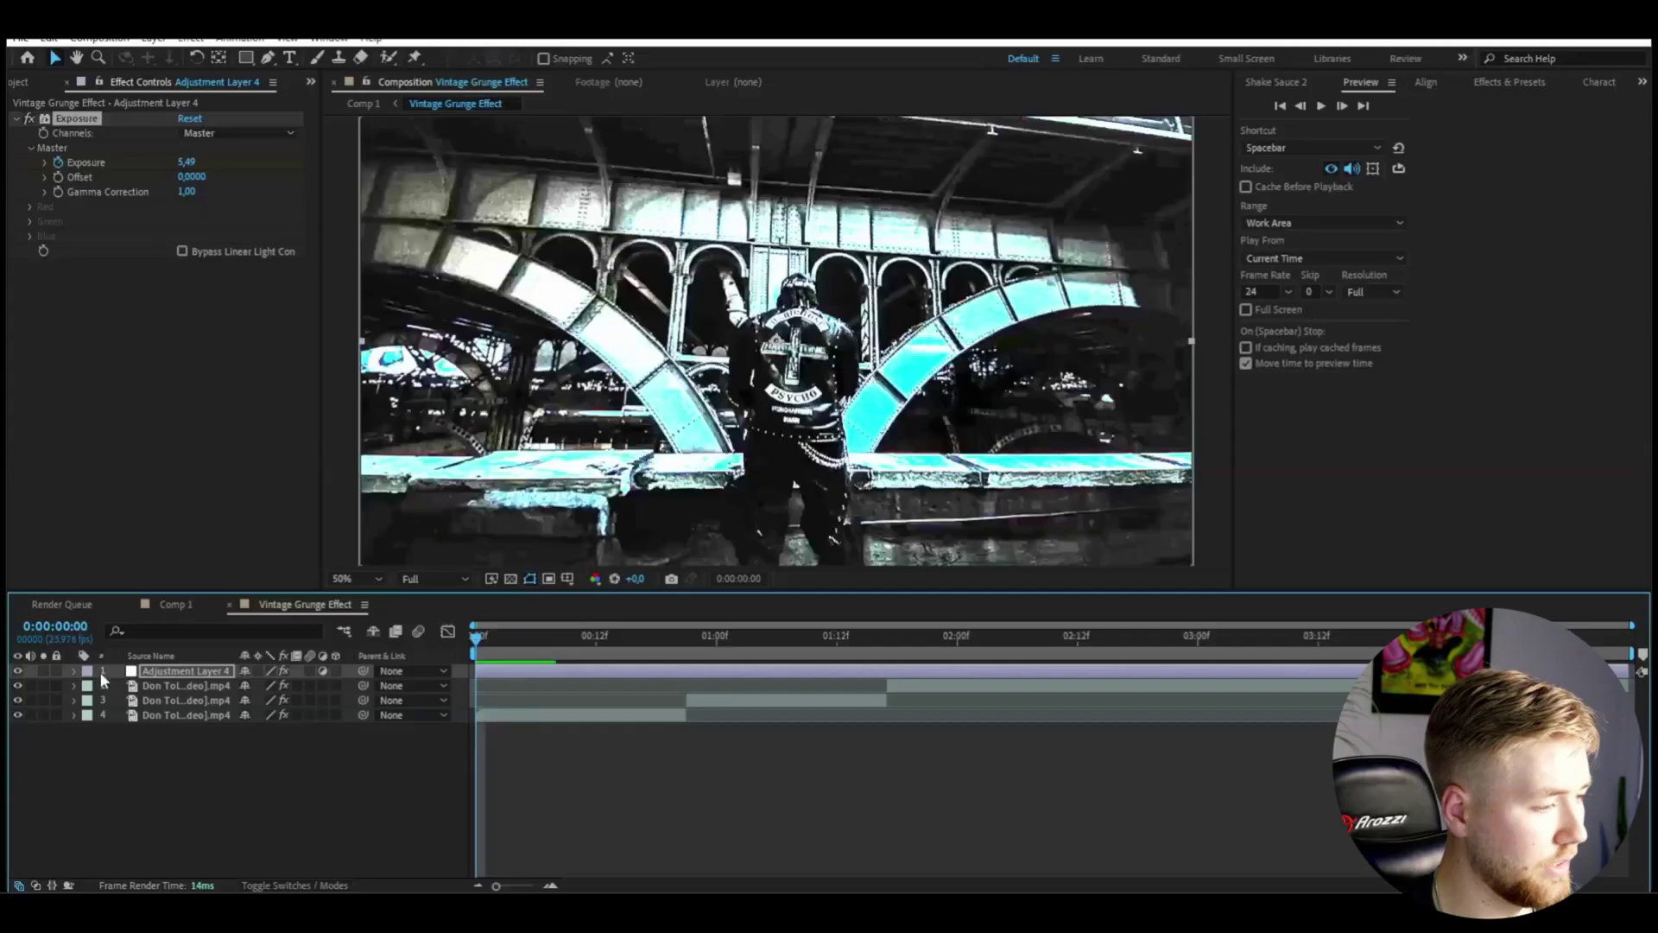
Step: Add a loopOut() expression to the Exposure property so the flicker keyframes repeat
{"action": "left_click", "coordinate": [74, 673]}
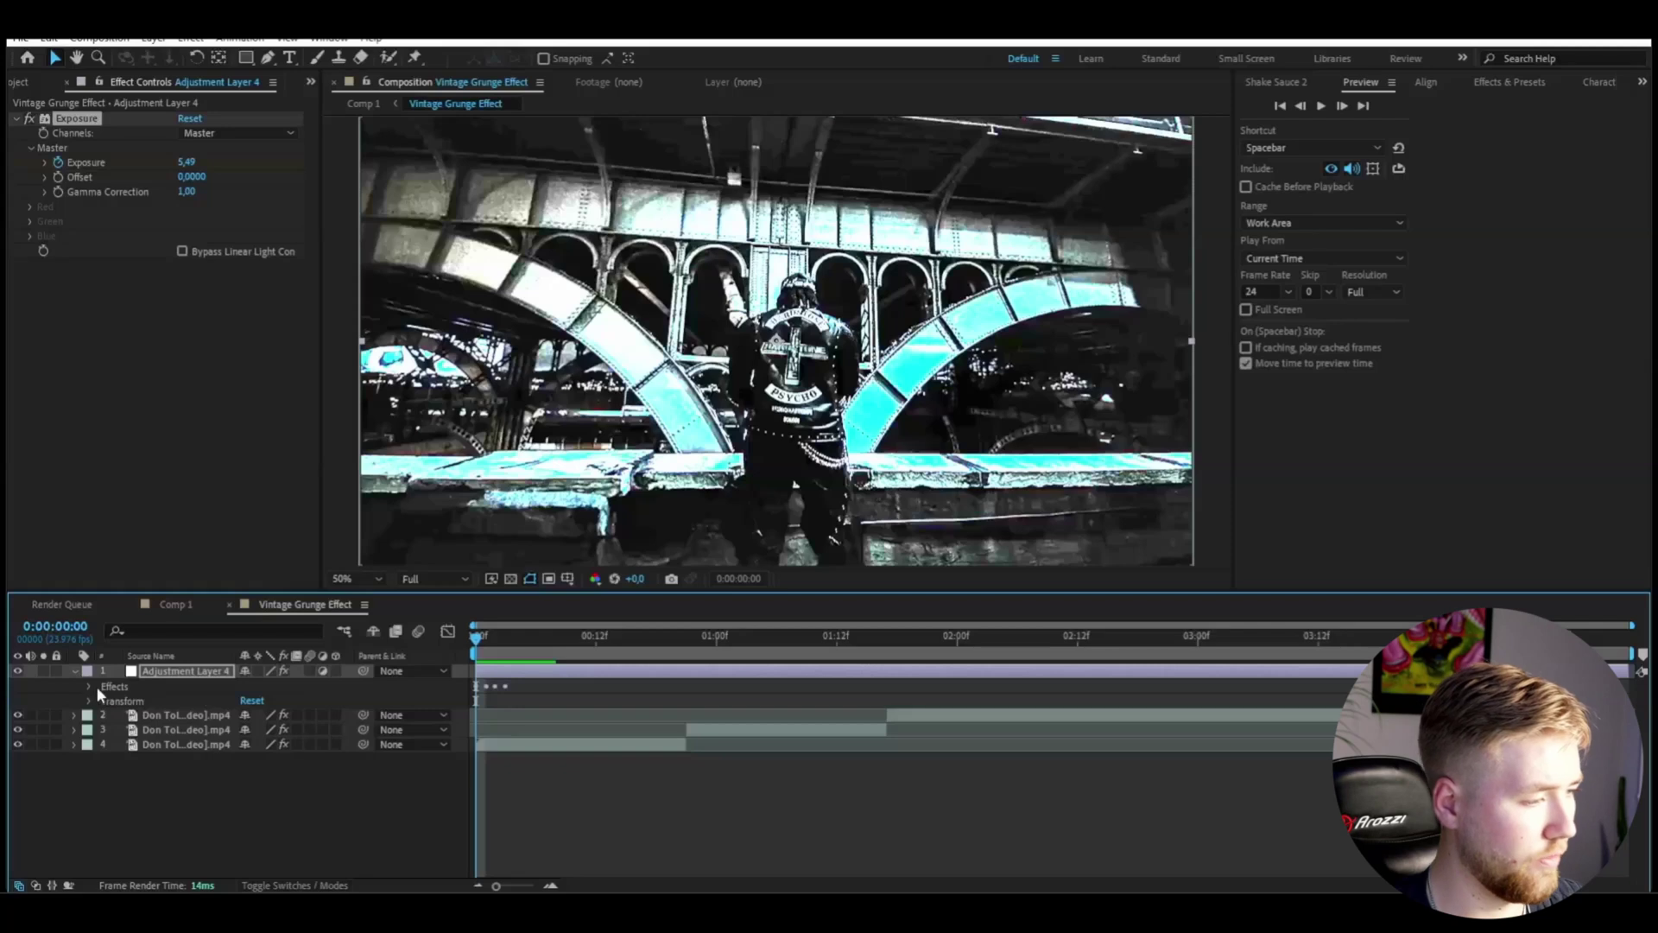
{"action": "left_click", "coordinate": [90, 687]}
{"action": "left_click", "coordinate": [104, 701]}
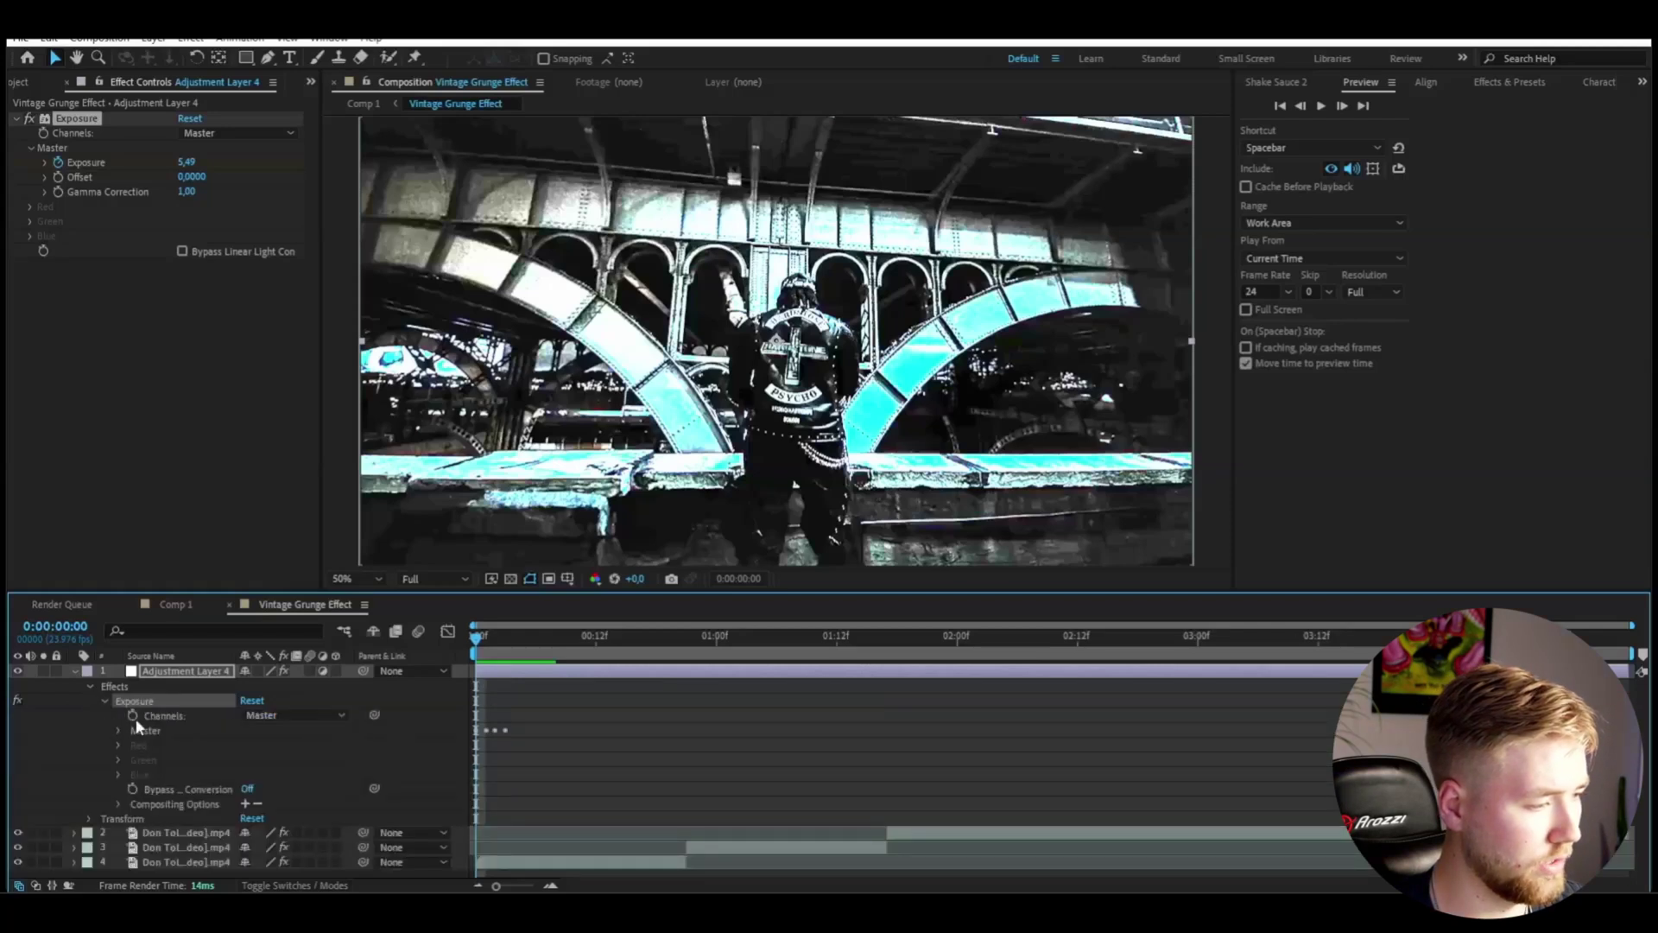
{"action": "left_click", "coordinate": [119, 731]}
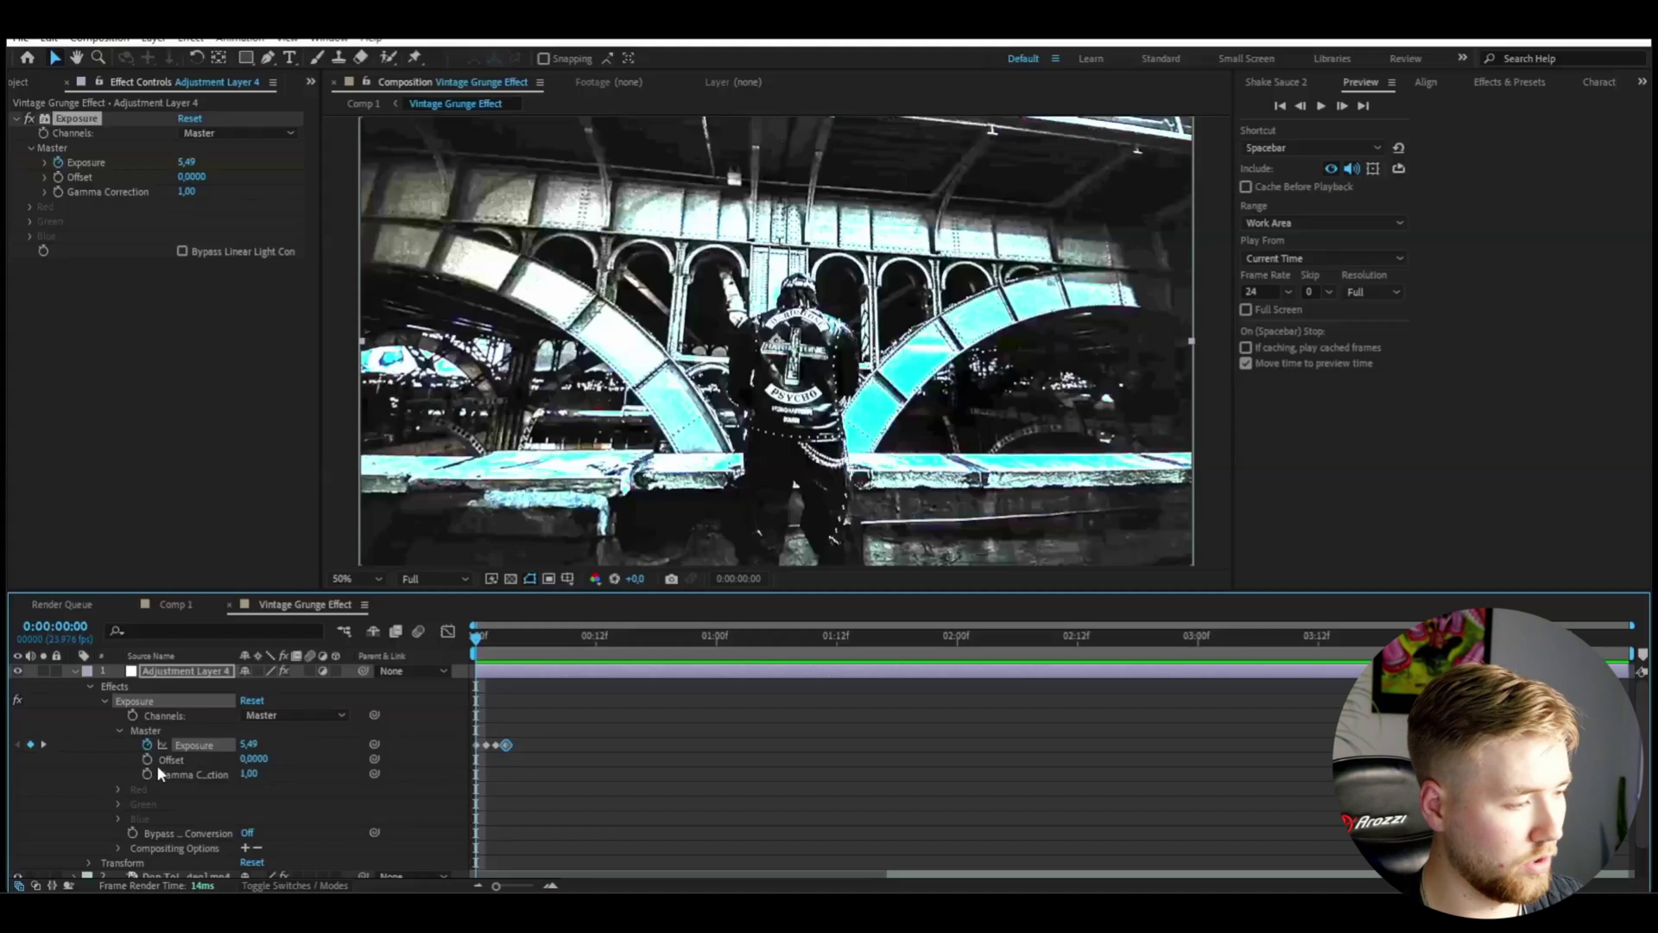
{"action": "left_click", "coordinate": [147, 744], "text": "alt"}
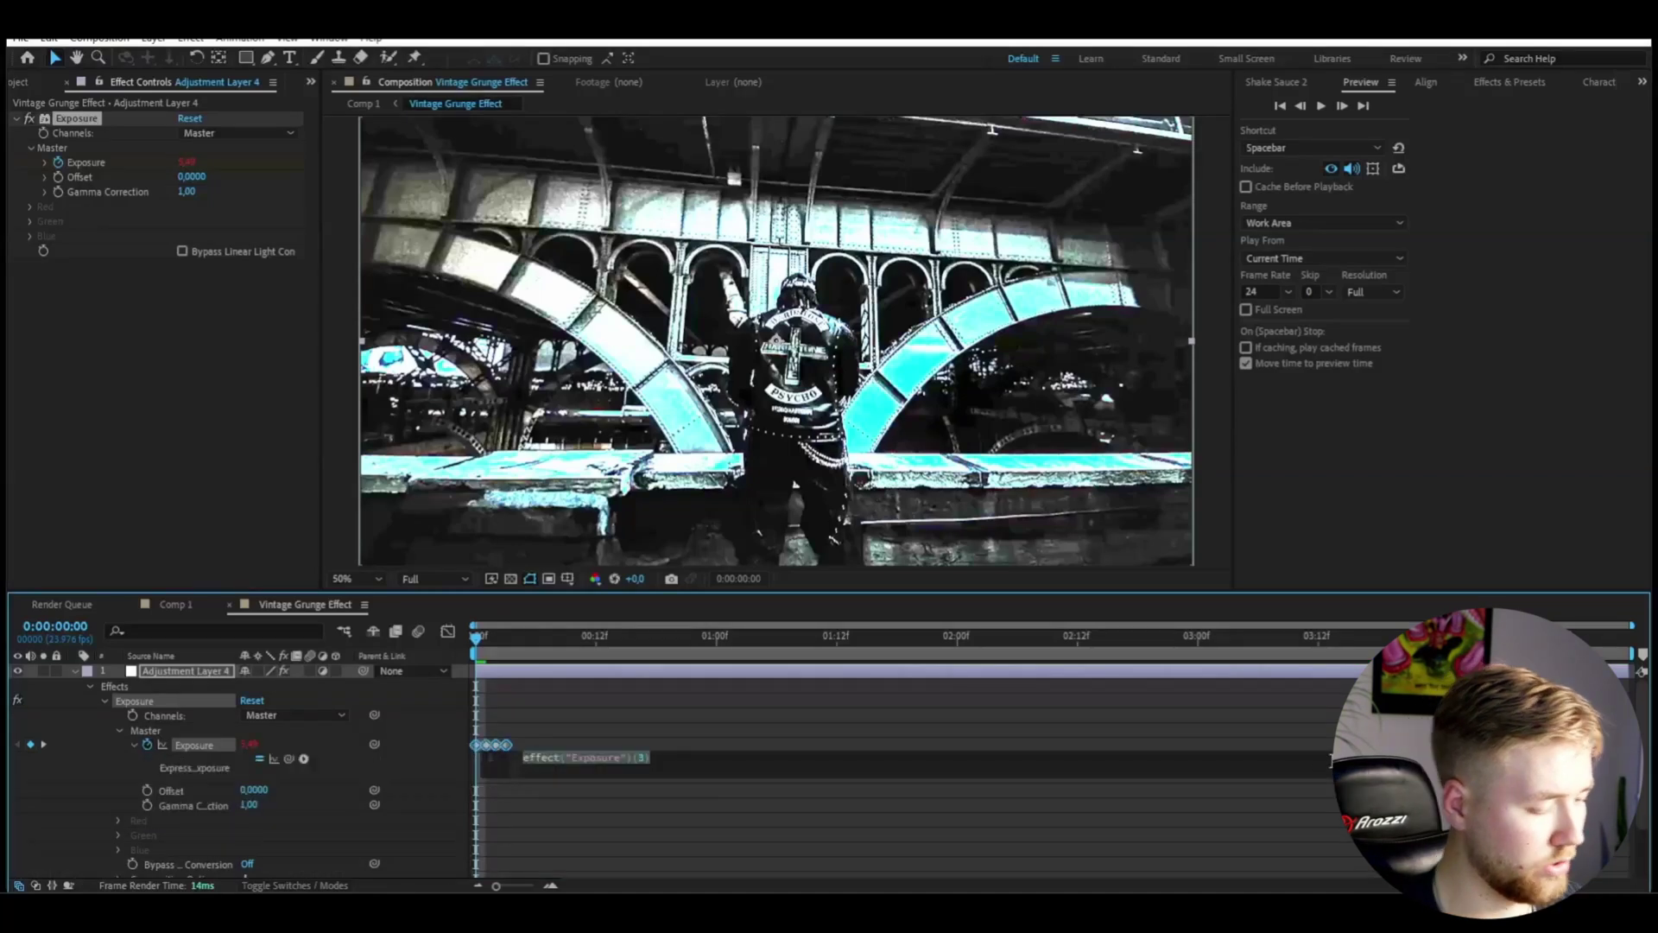
{"action": "type", "text": "loop"}
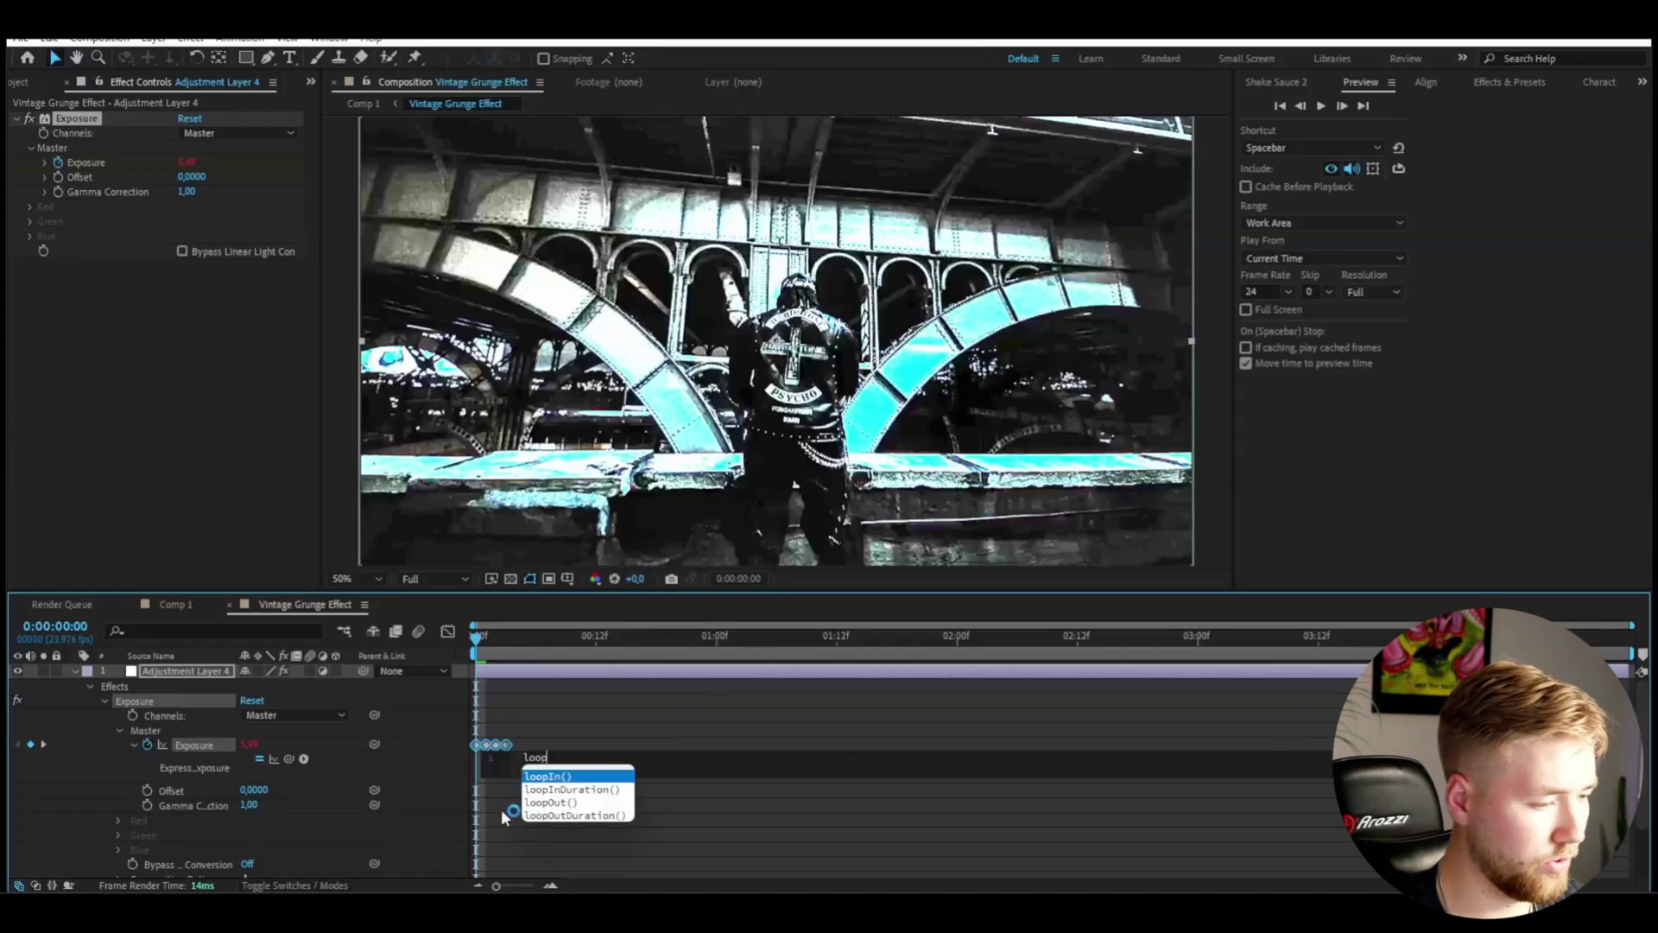
{"action": "left_click", "coordinate": [549, 802]}
Step: Preview the composition from the start to check the looping flicker
{"action": "left_click_drag", "start_coordinate": [595, 637], "coordinate": [477, 639]}
{"action": "key", "text": "space"}
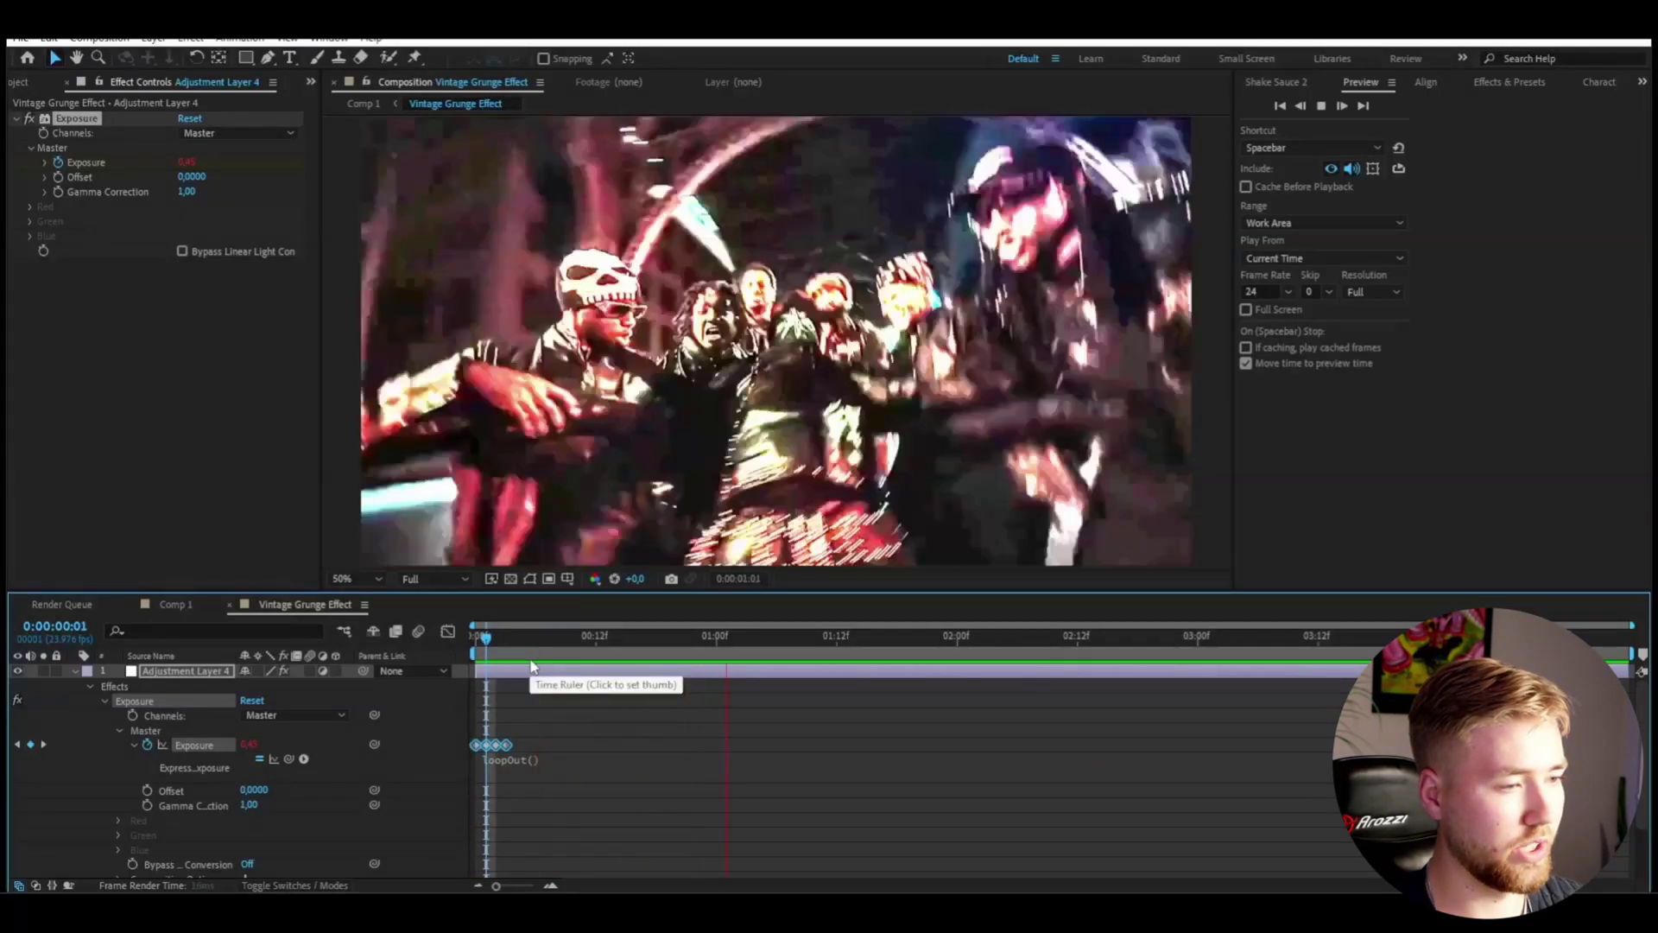
{"action": "key", "text": "space"}
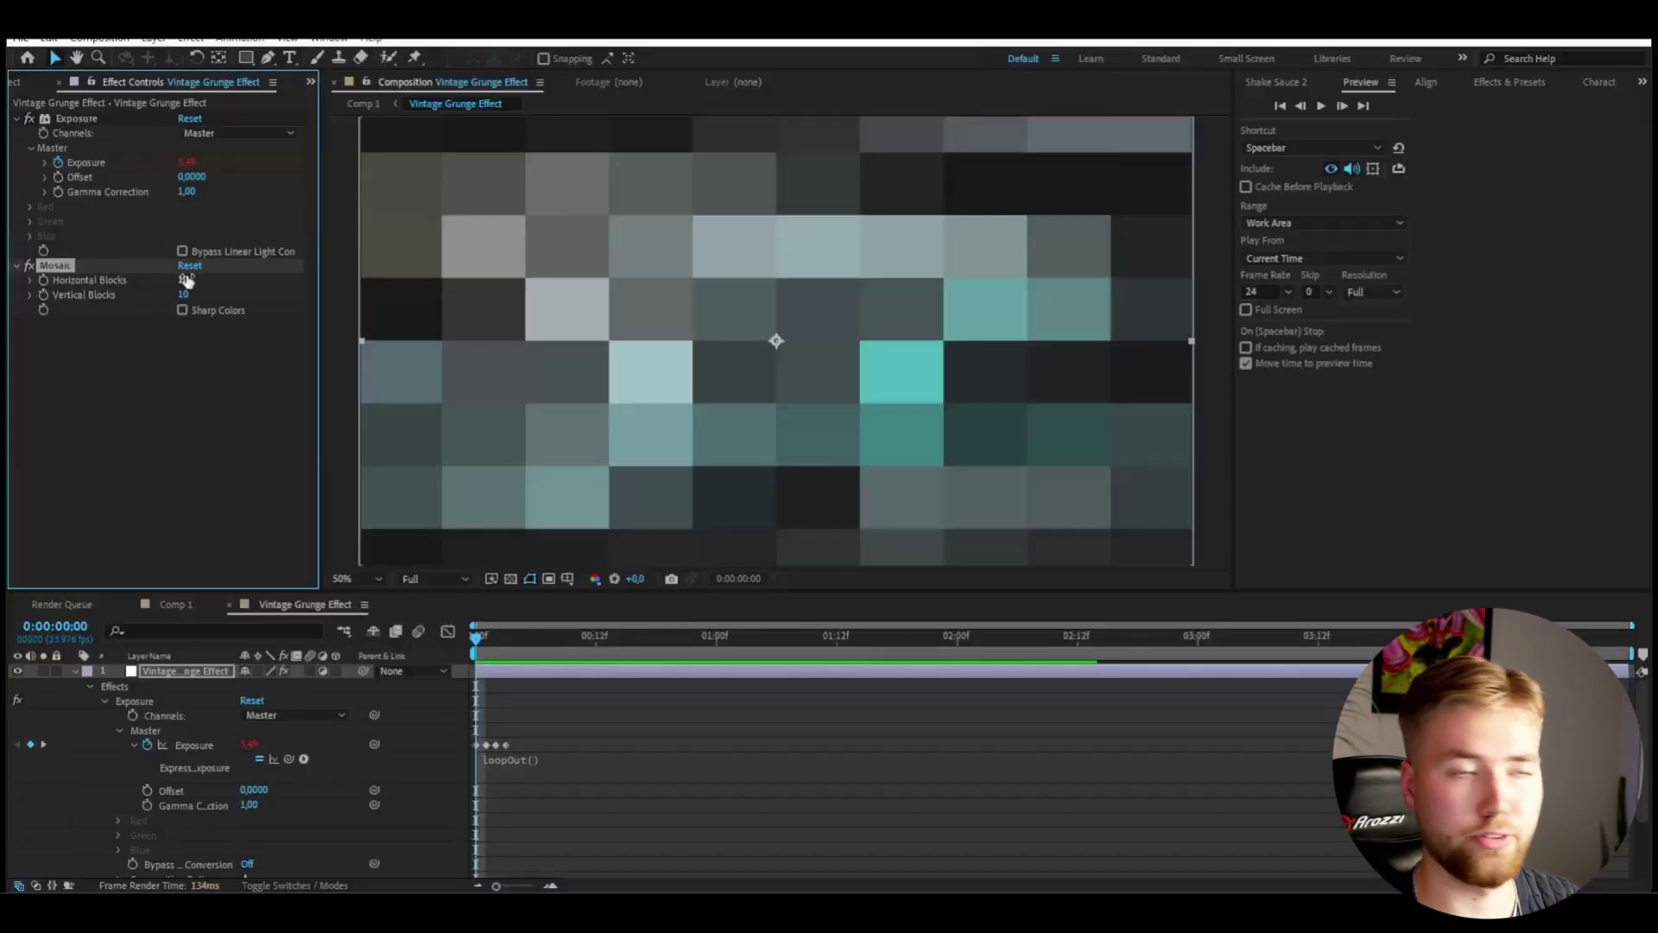
Step: Restore Mosaic to 350 horizontal and vertical blocks and switch the effect back on
{"action": "key", "text": "ctrl+z"}
{"action": "left_click", "coordinate": [34, 270]}
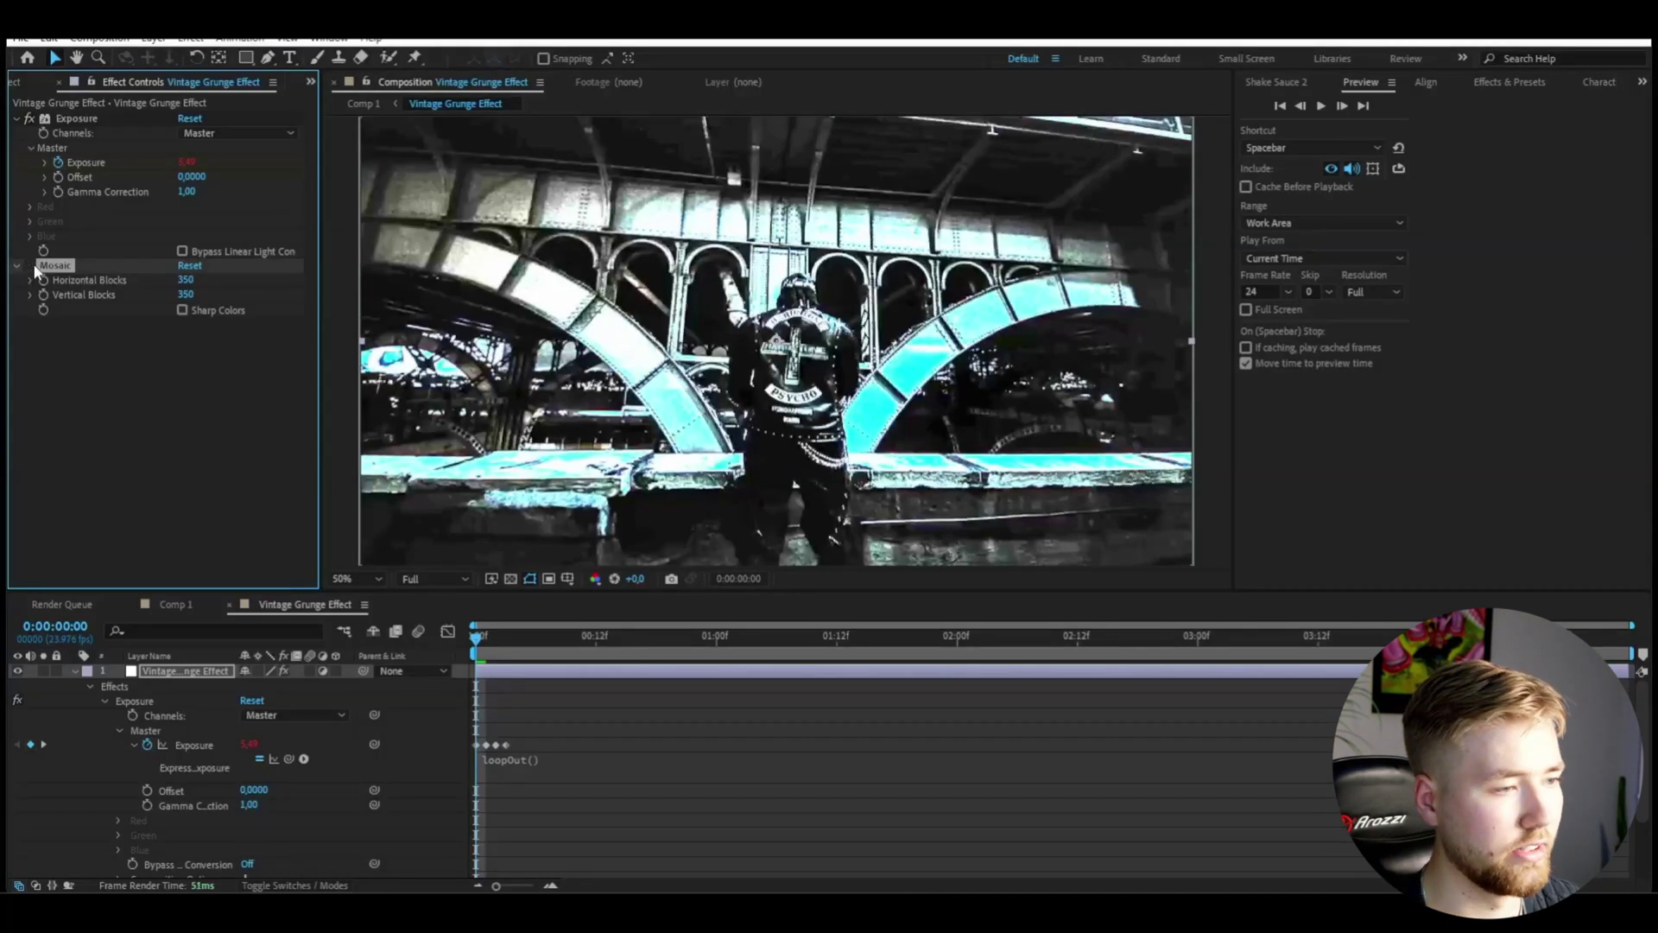
{"action": "scroll", "coordinate": [775, 344], "scroll_direction": "up", "scroll_amount": 4}
{"action": "scroll", "coordinate": [849, 316], "scroll_direction": "down", "scroll_amount": 6}
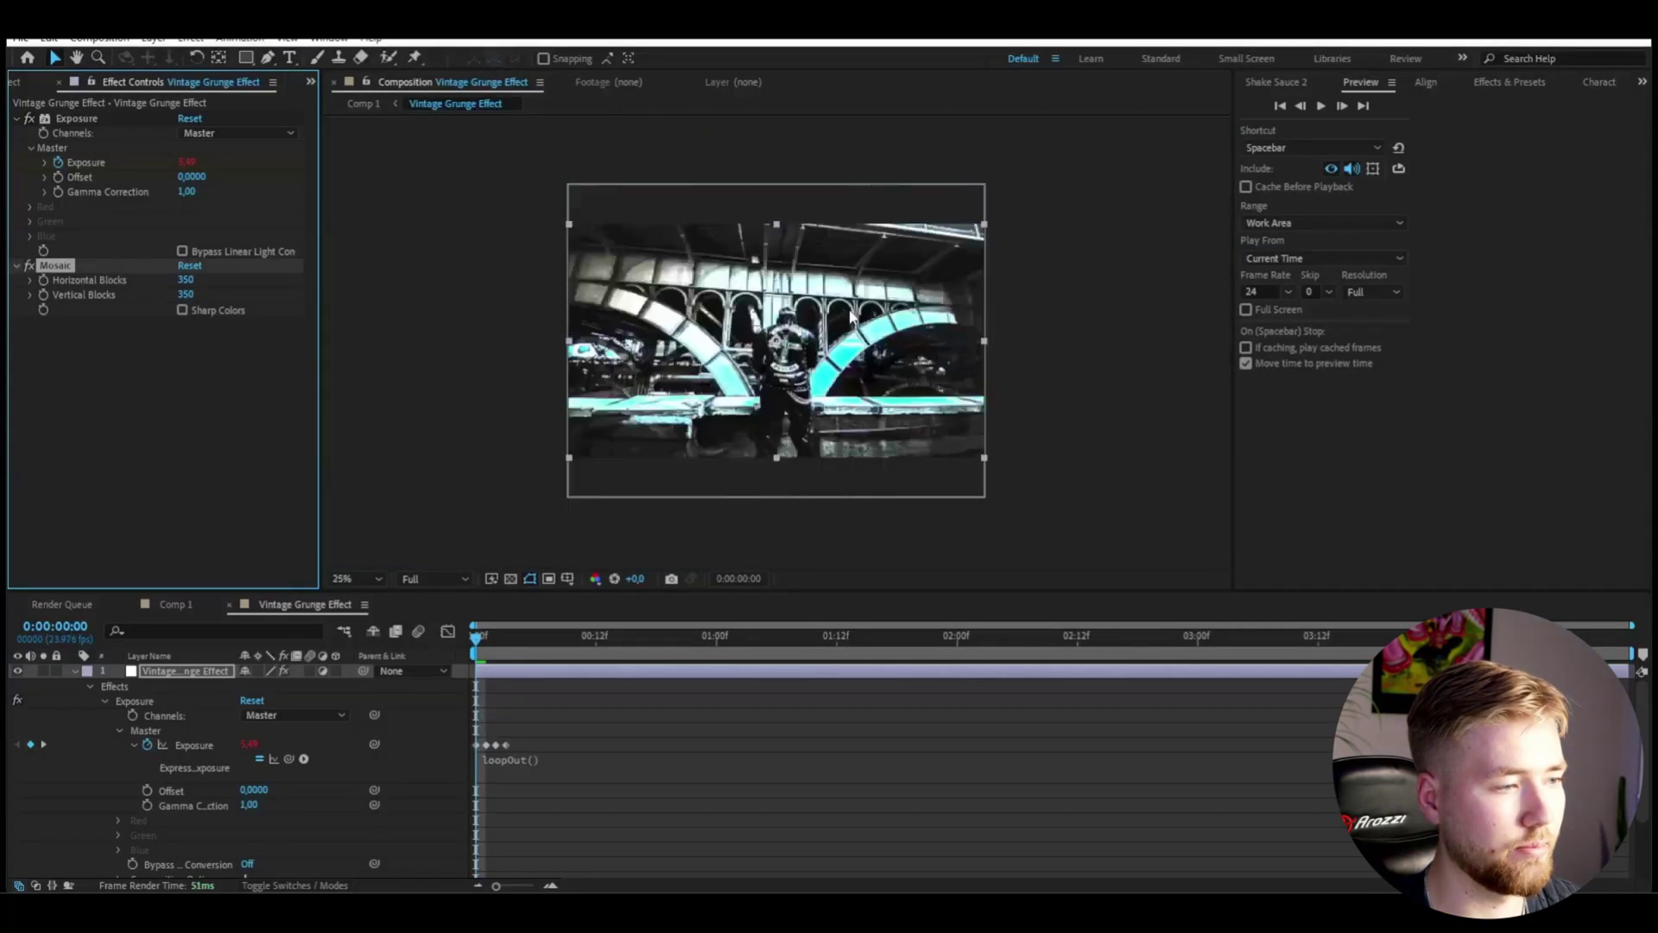
{"action": "scroll", "coordinate": [850, 316], "scroll_direction": "up", "scroll_amount": 2}
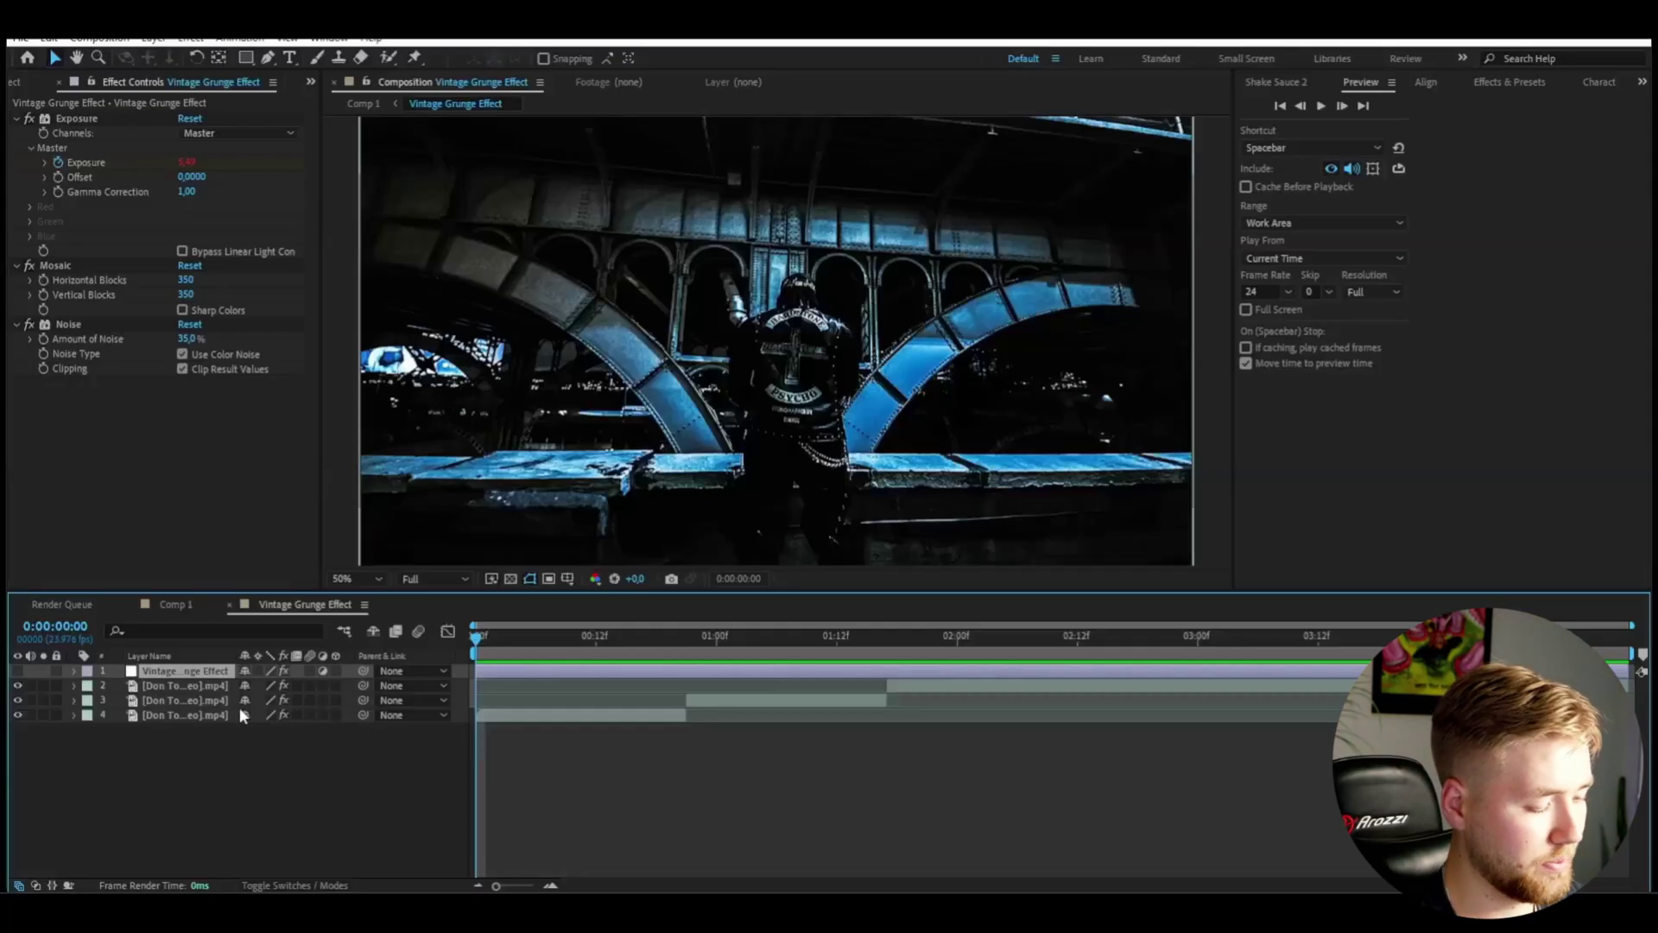
Step: Create a new adjustment layer with the 'grunge effect 34' preset and preview the result
{"action": "key", "text": "ctrl+alt+y"}
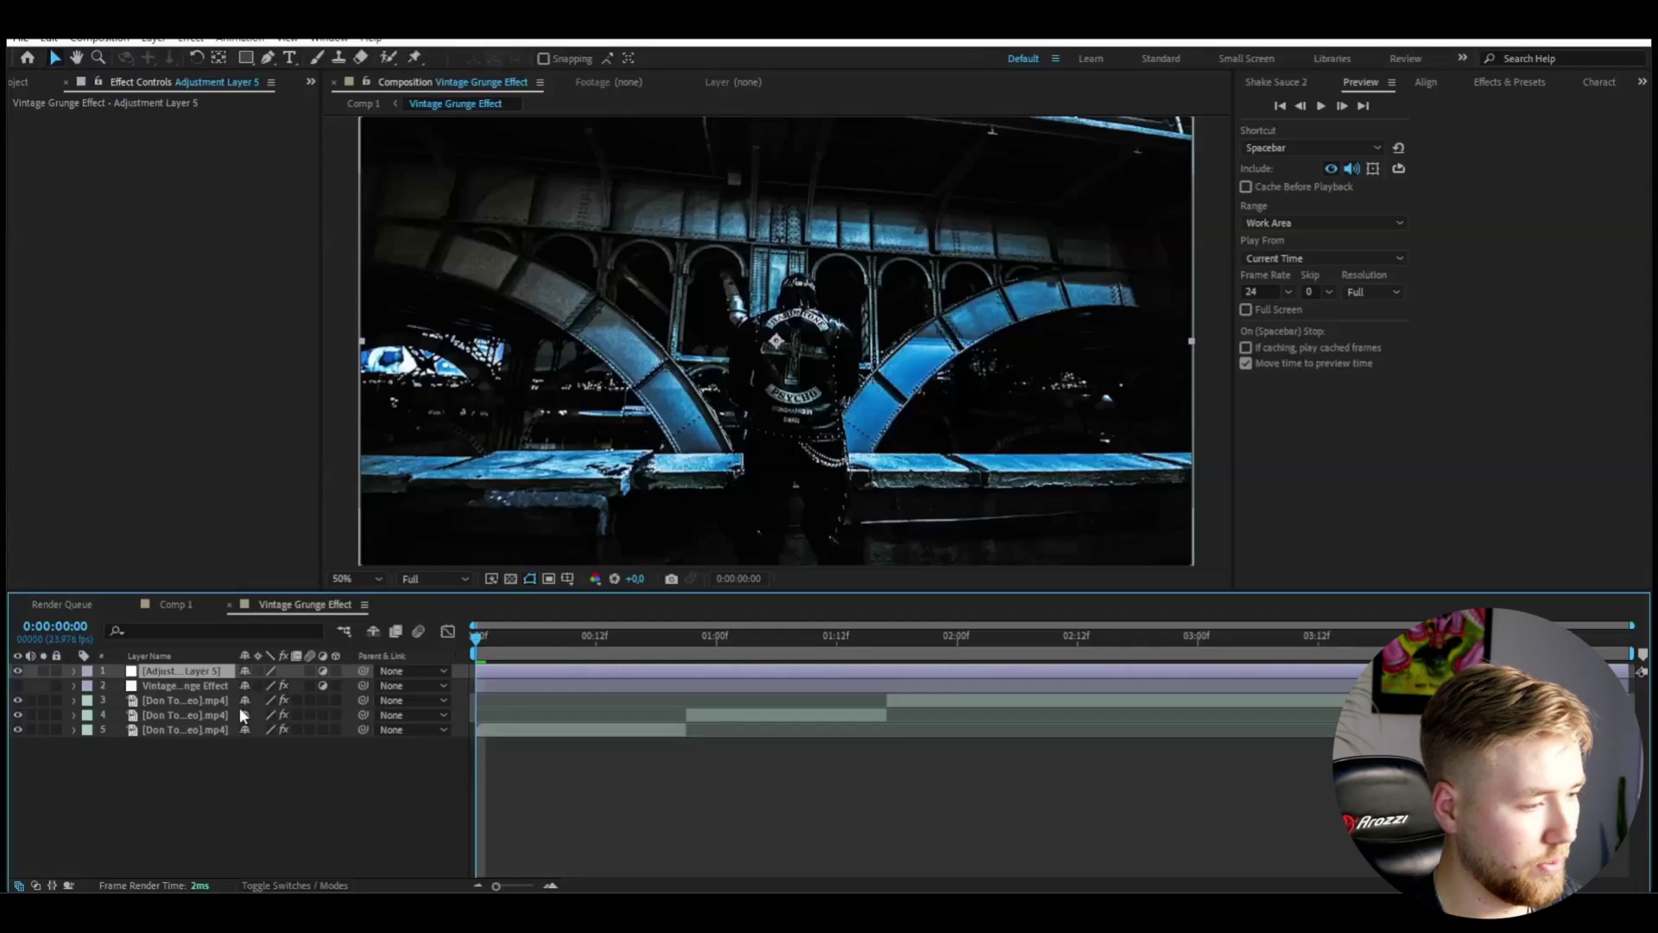
{"action": "key", "text": "ctrl+space"}
{"action": "type", "text": "grunge effect 34"}
{"action": "key", "text": "Return"}
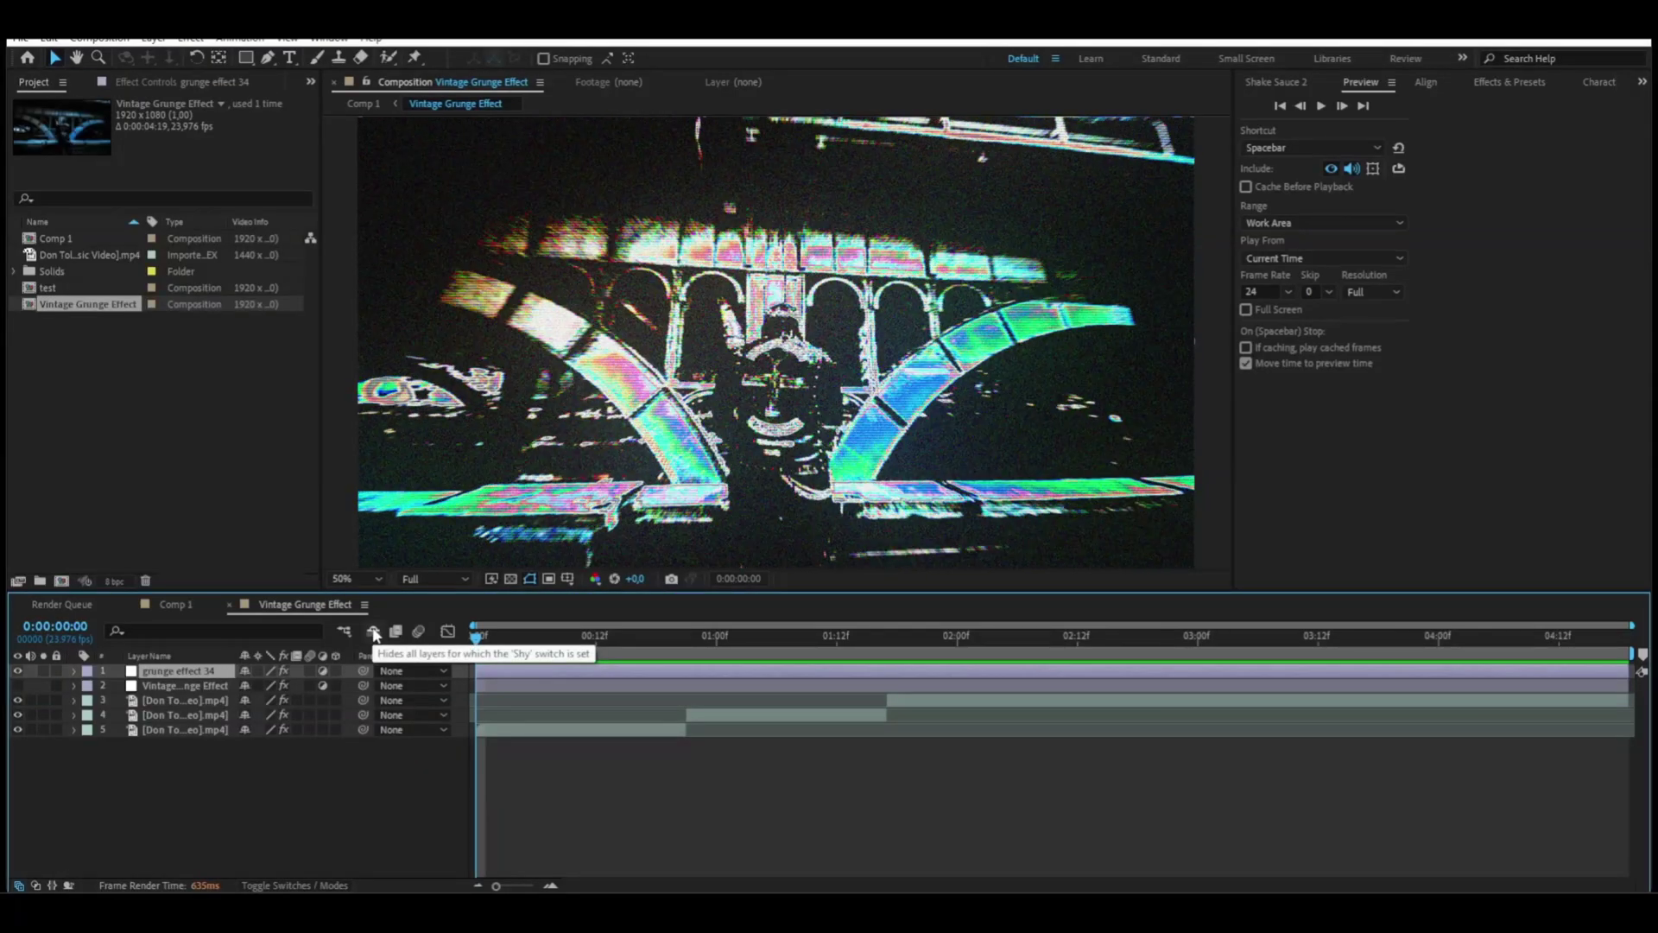
{"action": "key", "text": "space"}
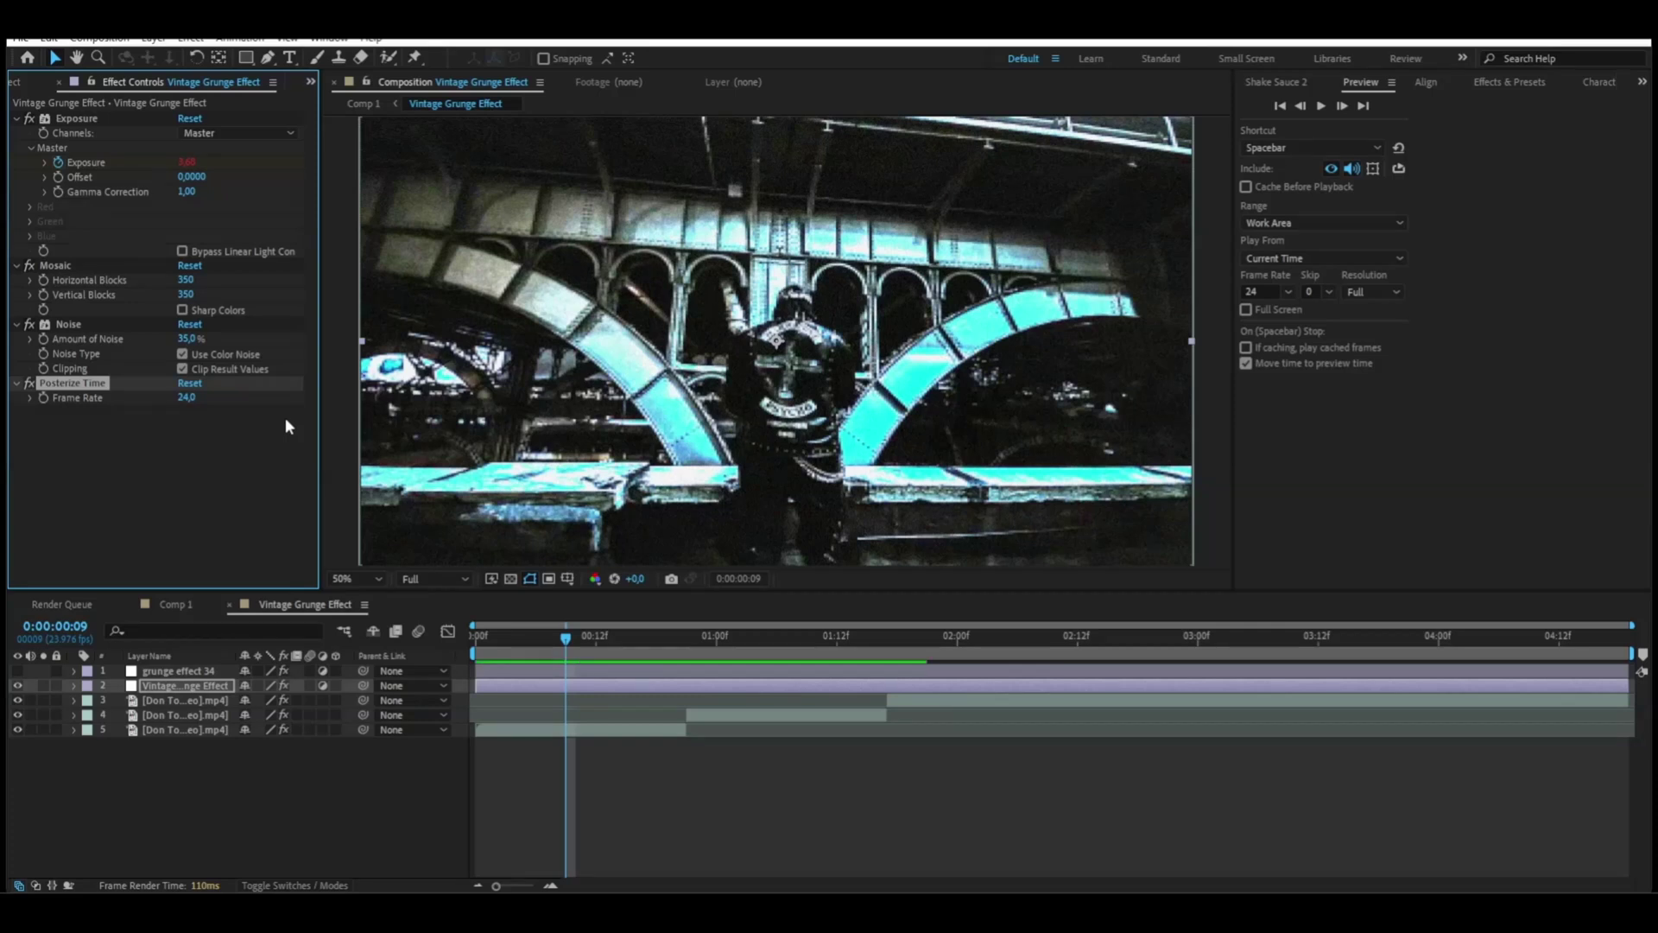
Step: Set the Posterize Time frame rate to 8
{"action": "left_click", "coordinate": [187, 397]}
{"action": "type", "text": "8"}
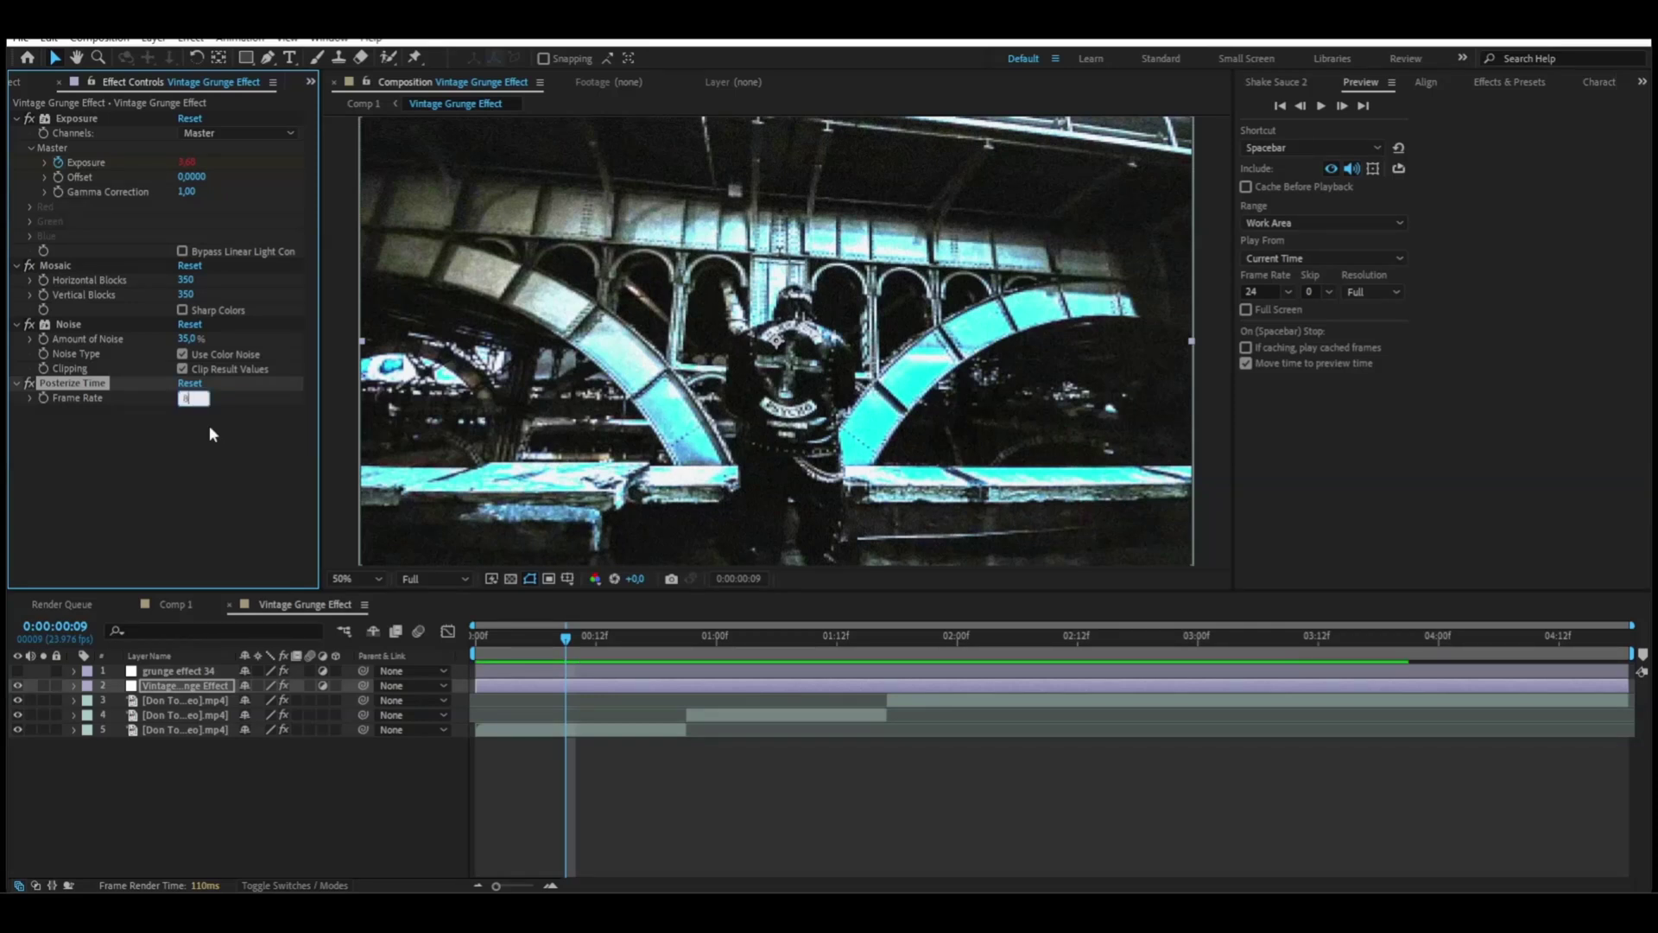
{"action": "left_click", "coordinate": [418, 650]}
Step: Apply Curves and pull the Red and Green channel curves down
{"action": "key", "text": "ctrl+space"}
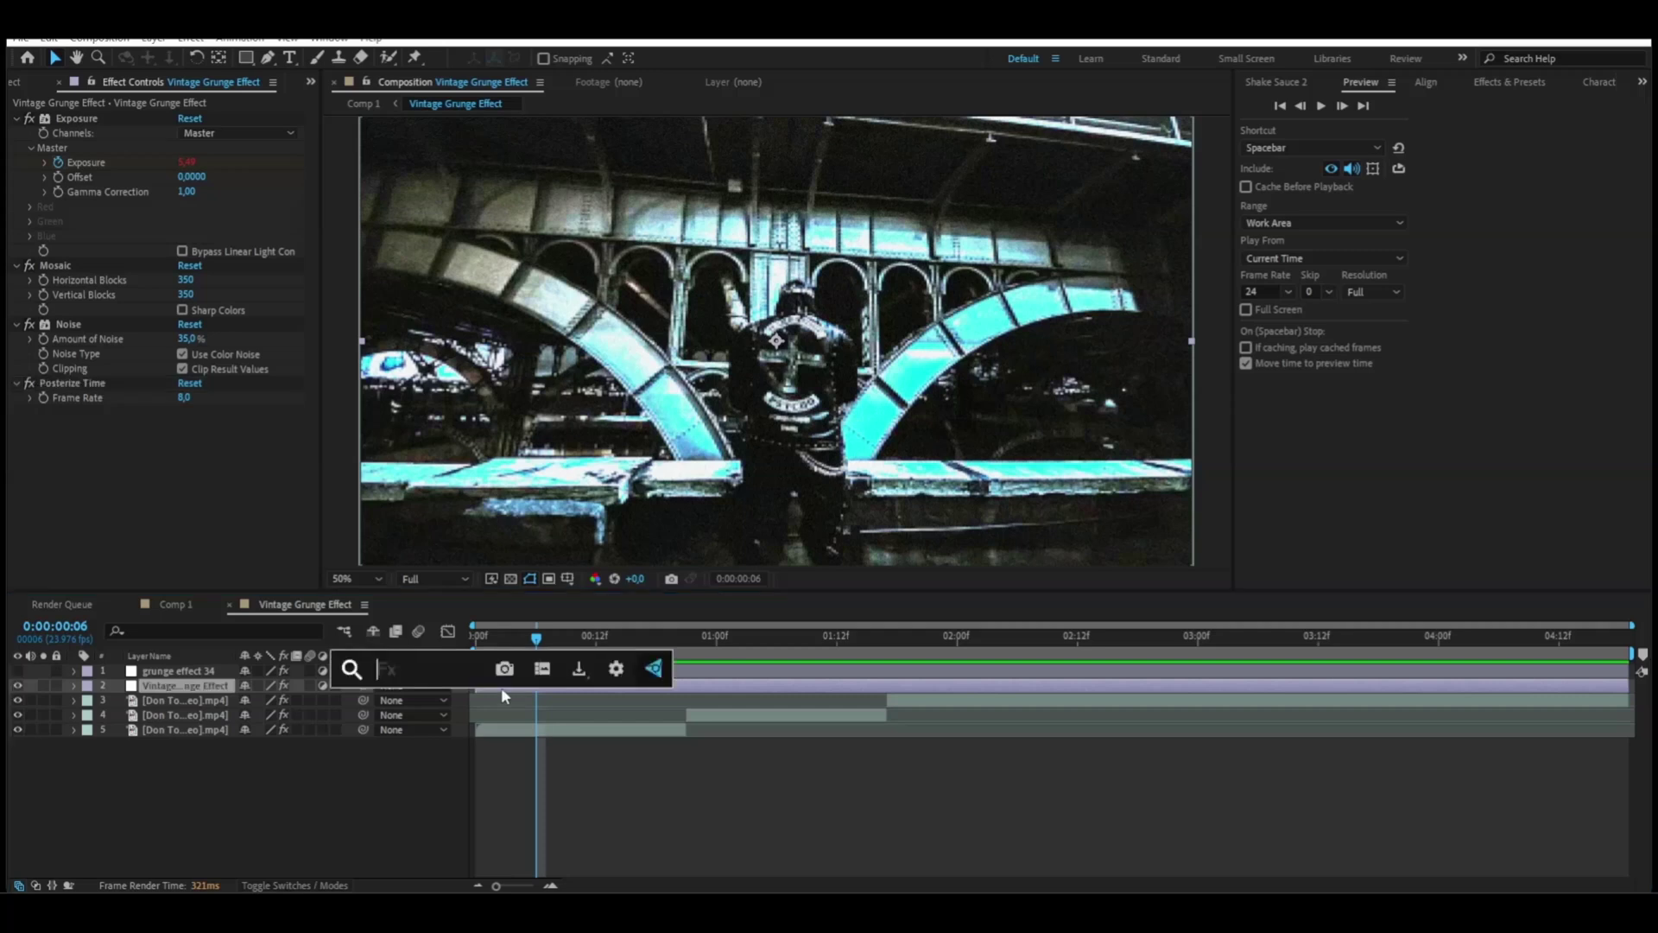
{"action": "type", "text": "curves"}
{"action": "key", "text": "Return"}
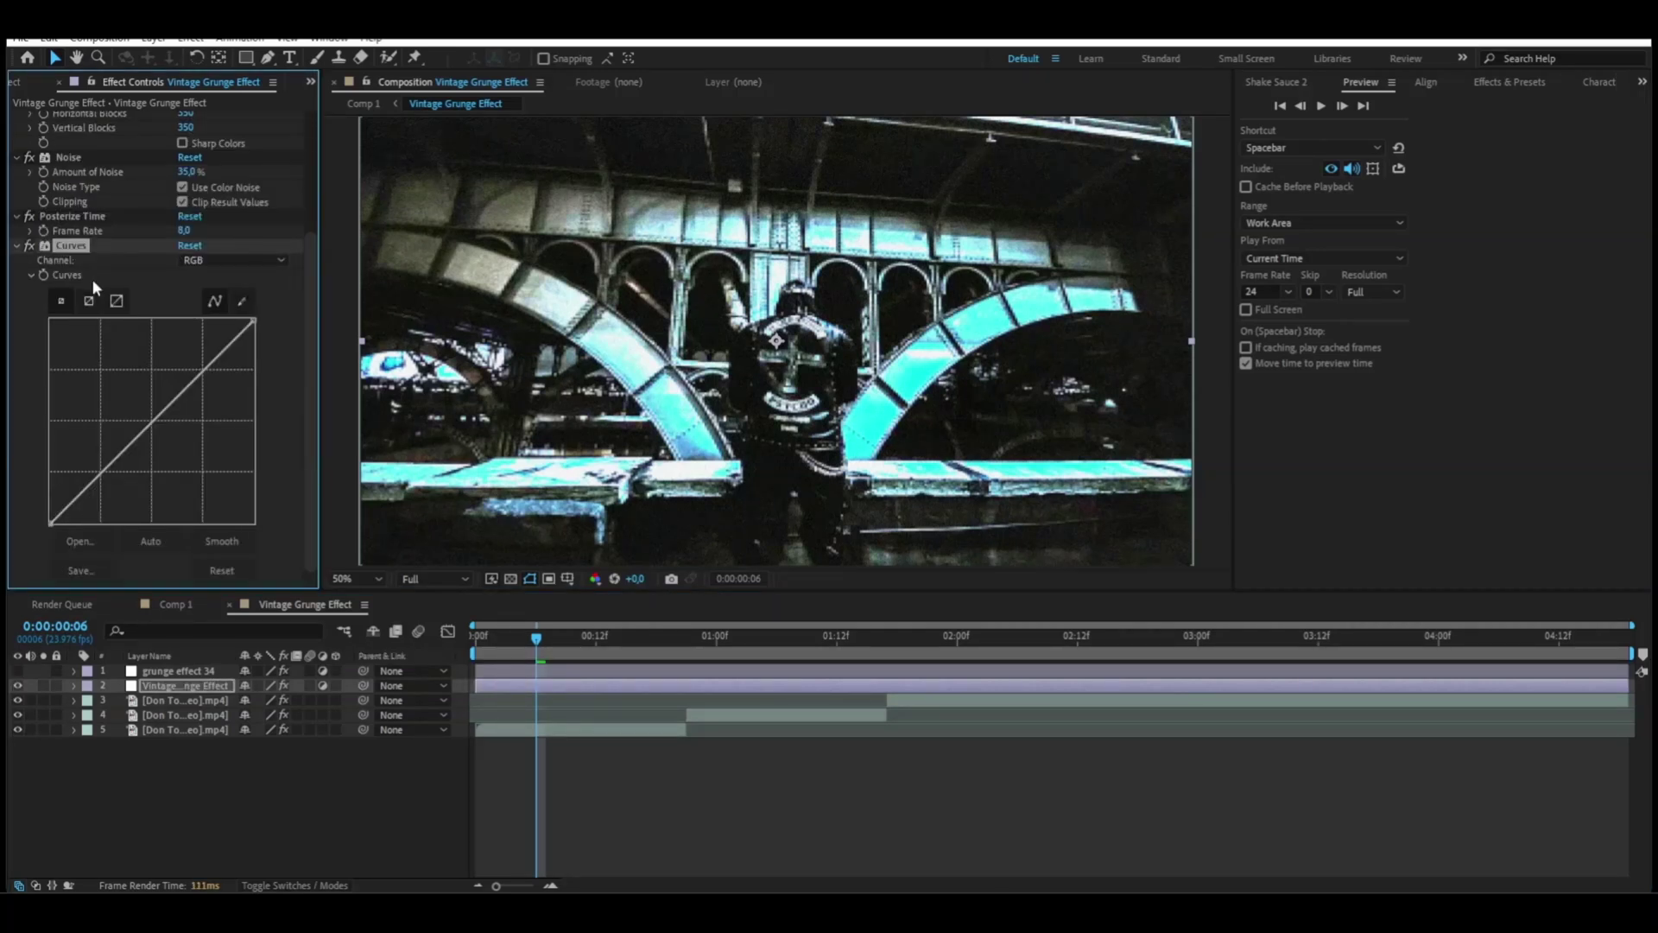
{"action": "left_click", "coordinate": [234, 260]}
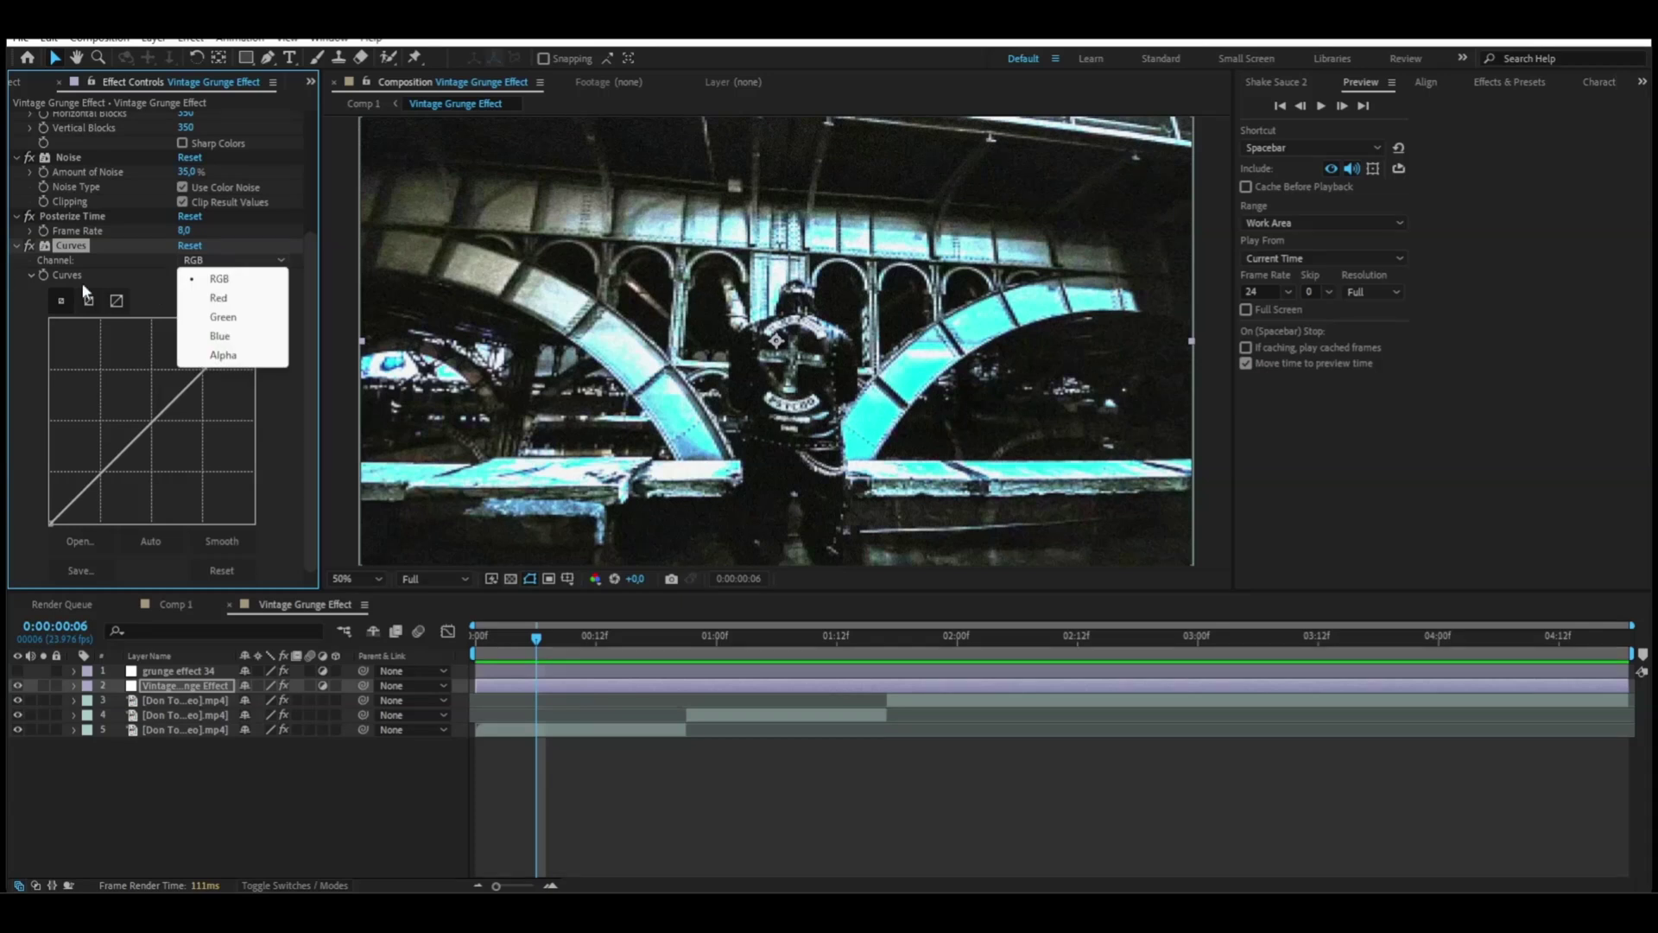
{"action": "left_click", "coordinate": [248, 299]}
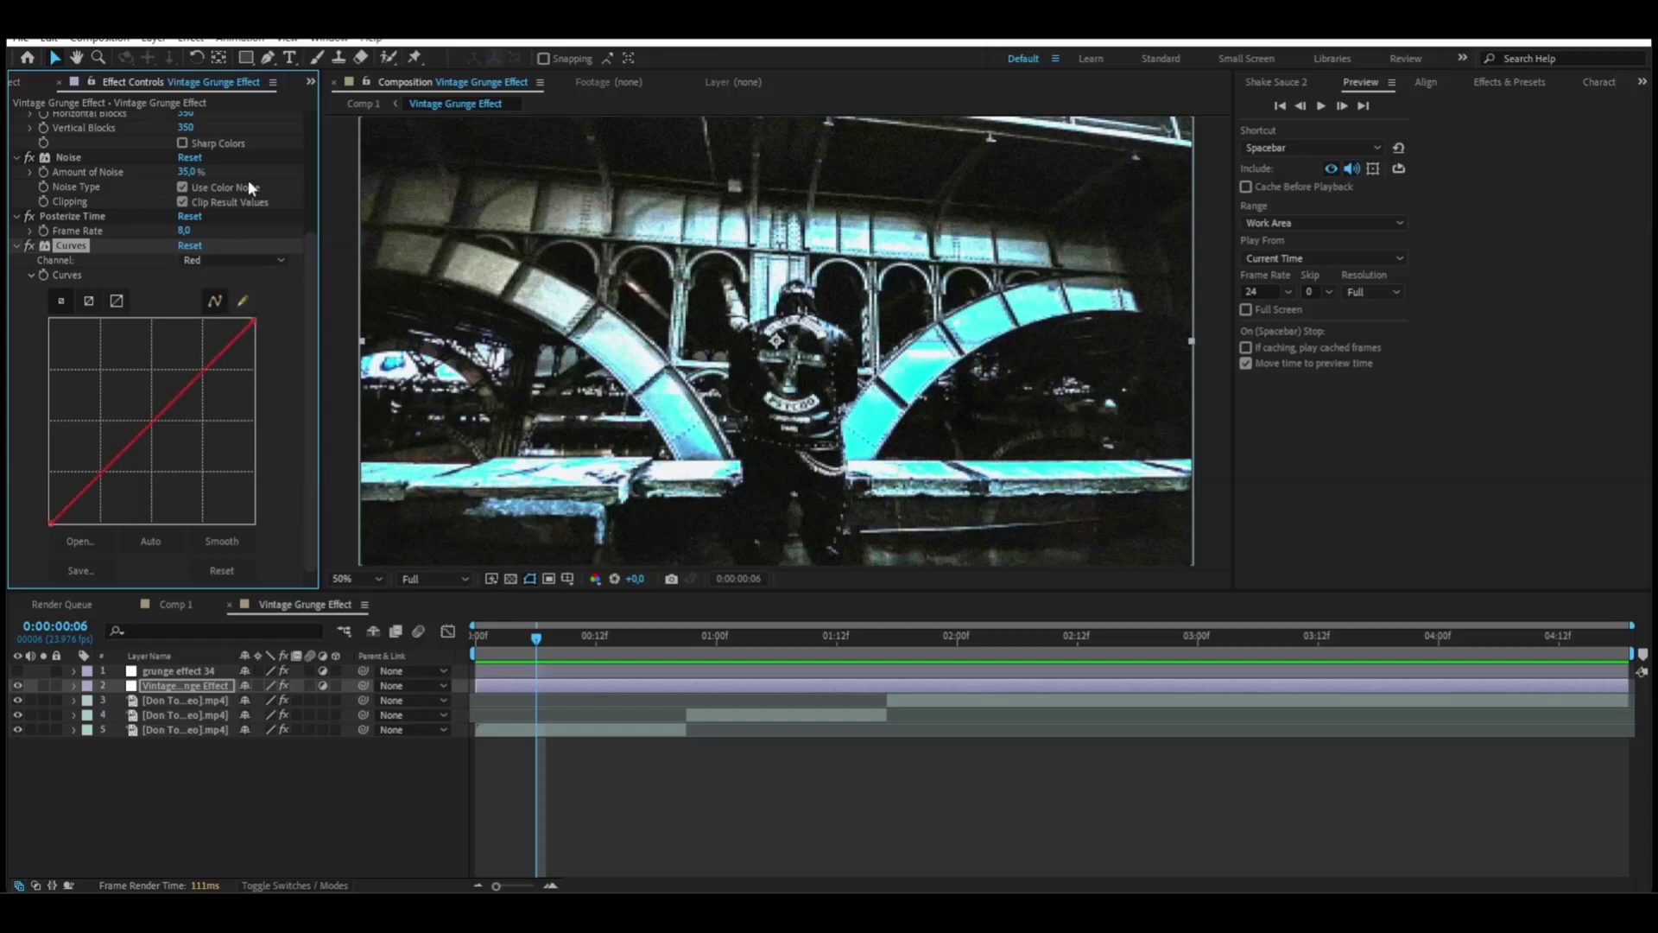
{"action": "left_click_drag", "start_coordinate": [172, 401], "coordinate": [184, 491]}
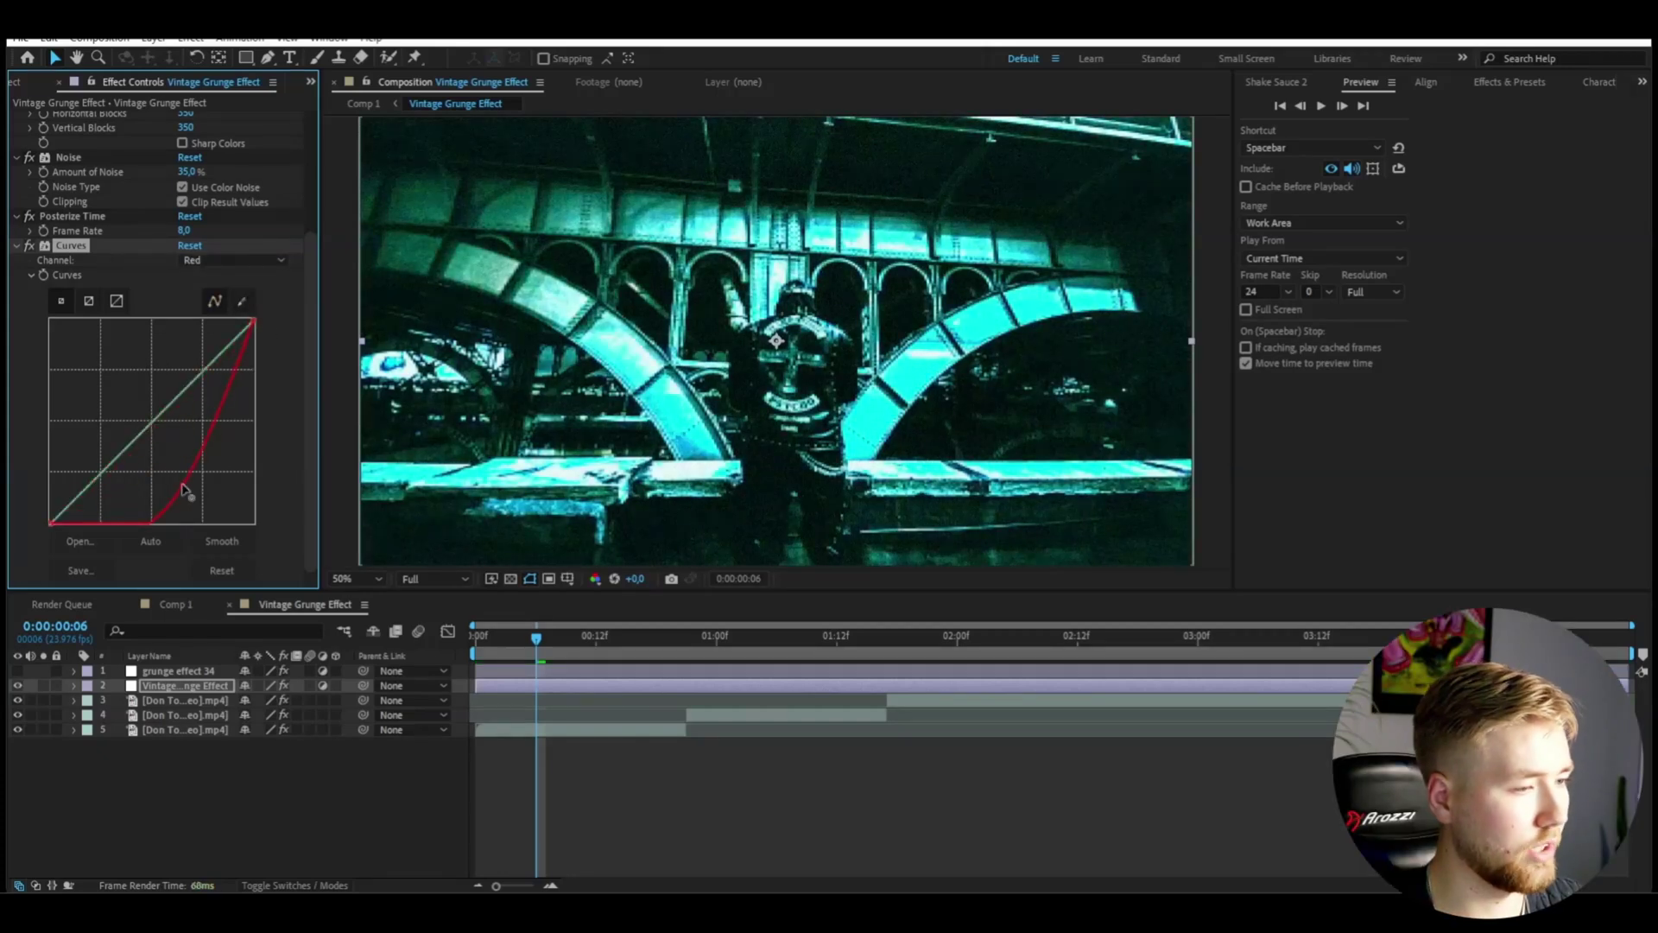
{"action": "left_click", "coordinate": [234, 260]}
{"action": "left_click", "coordinate": [246, 321]}
{"action": "left_click_drag", "start_coordinate": [154, 422], "coordinate": [162, 448]}
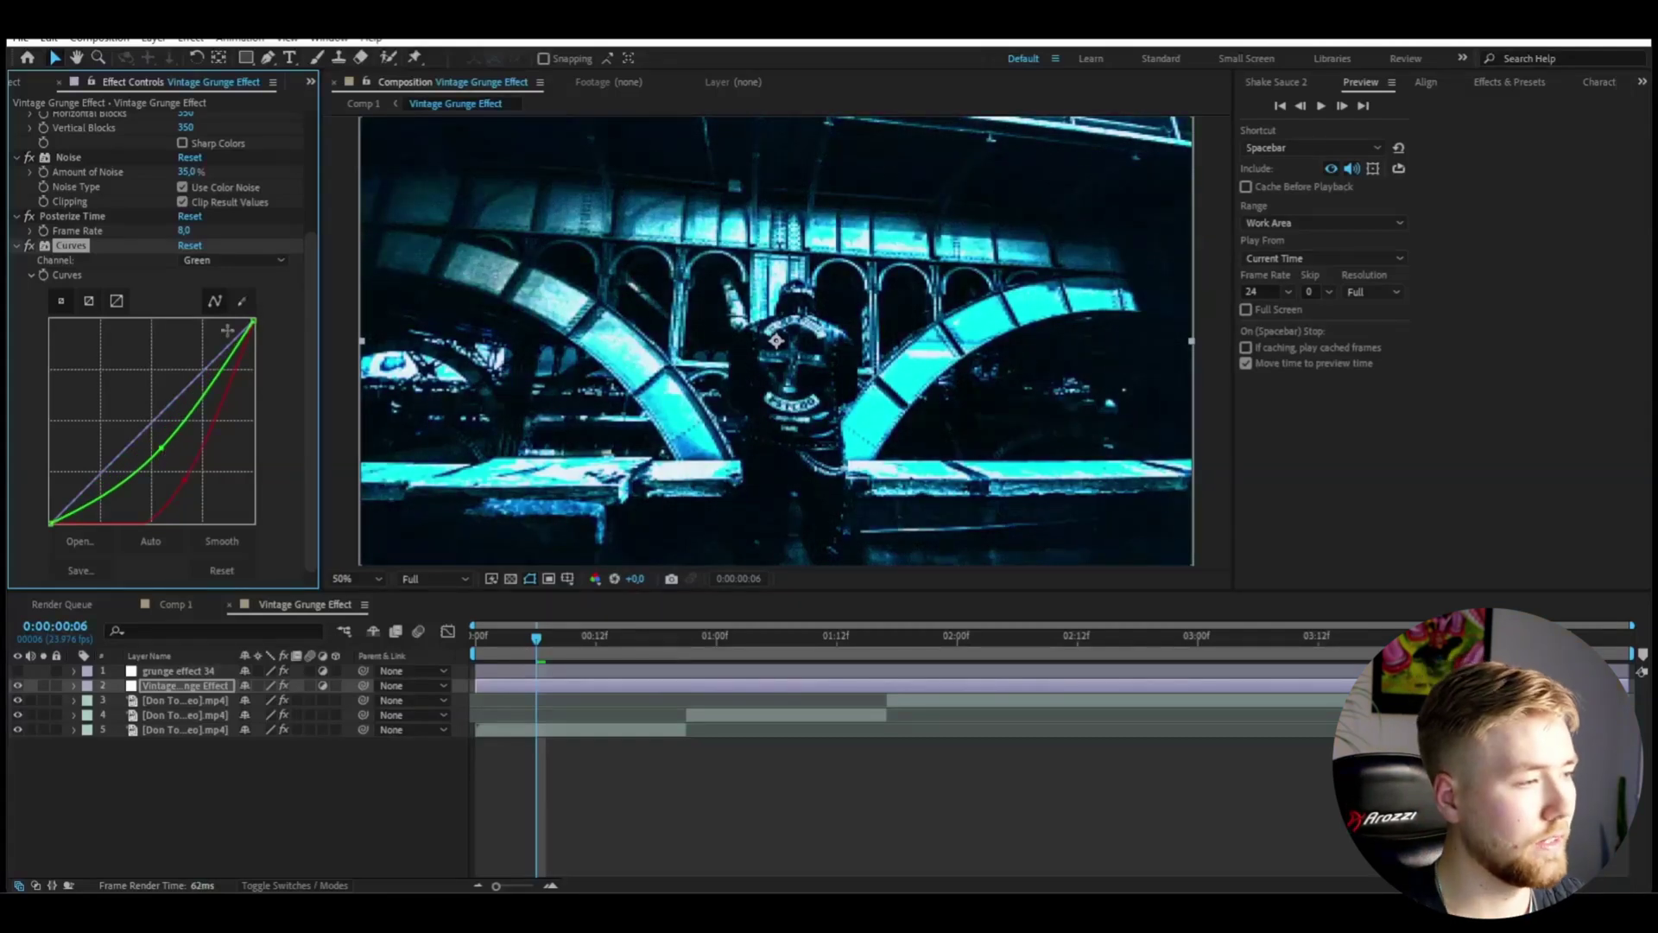
Step: Shape a wavy Blue curve, raising the highs and deepening the shadows, then check frame 10
{"action": "left_click", "coordinate": [200, 257]}
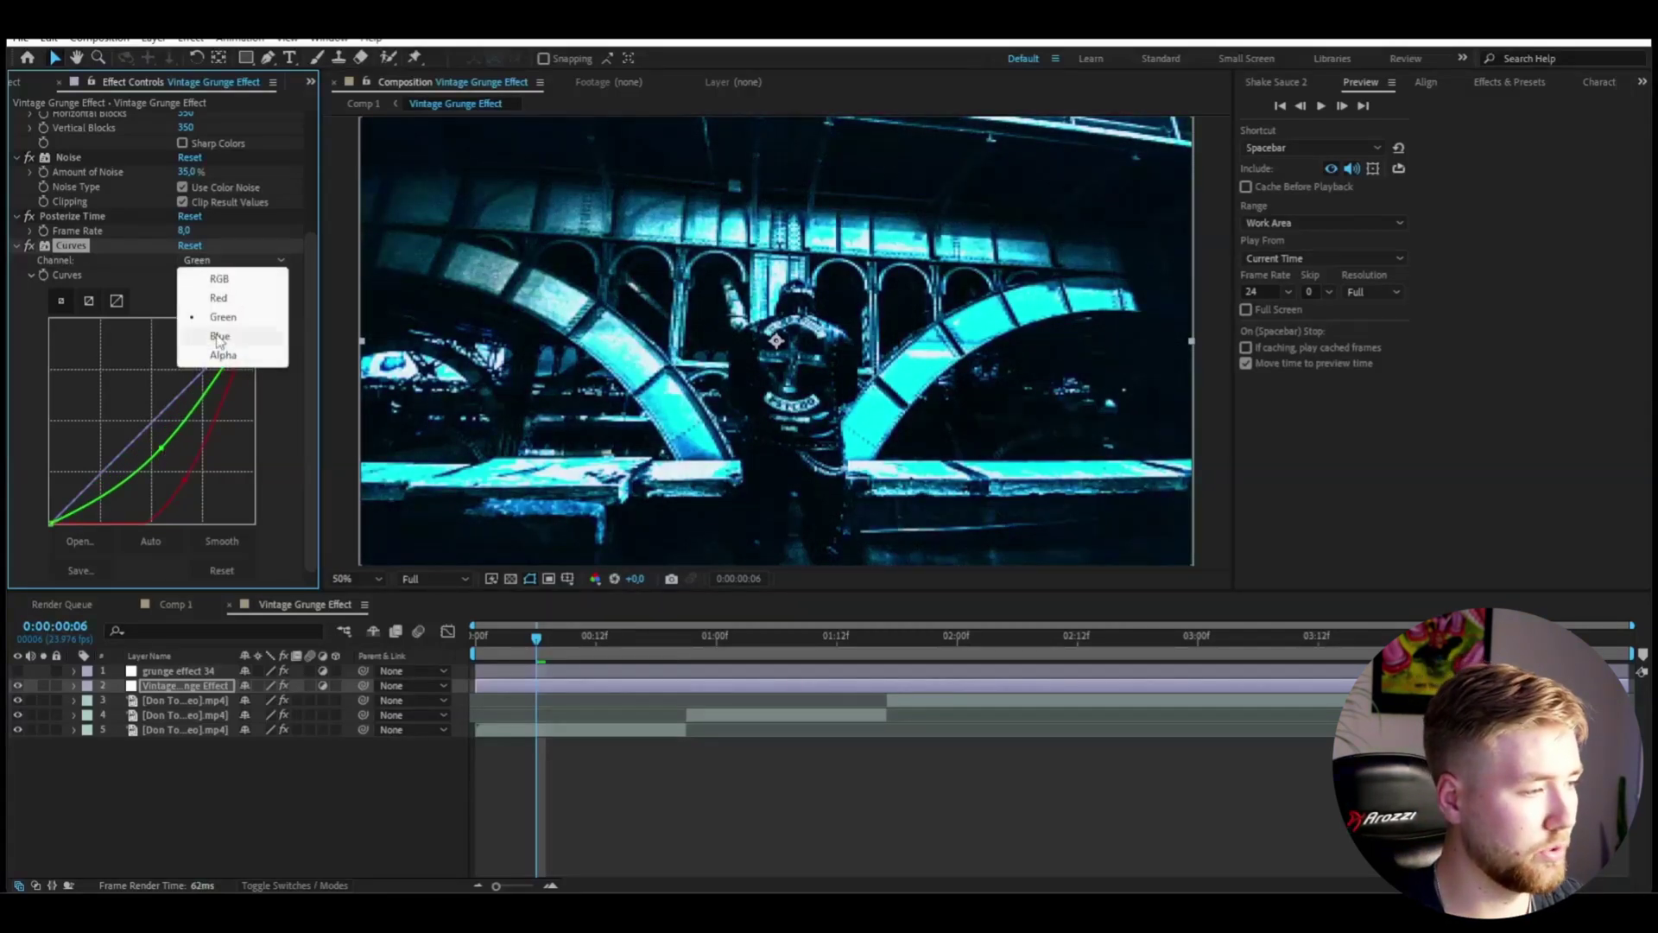
{"action": "left_click", "coordinate": [212, 337]}
{"action": "left_click_drag", "start_coordinate": [128, 451], "coordinate": [223, 425]}
{"action": "left_click_drag", "start_coordinate": [93, 482], "coordinate": [133, 482]}
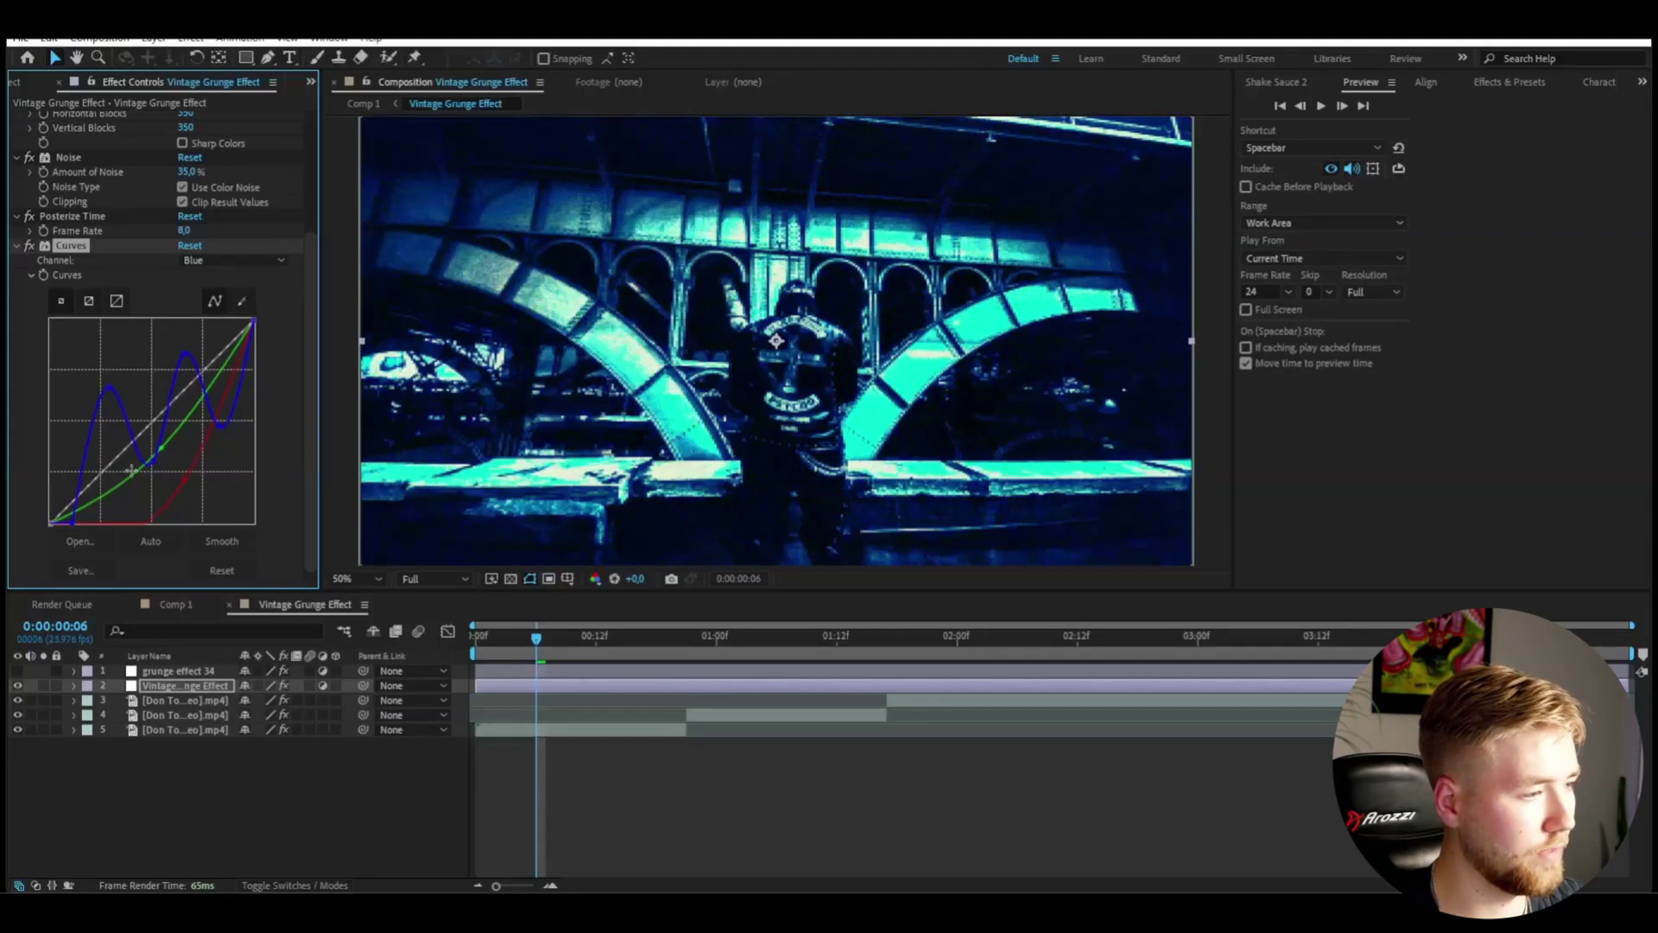
{"action": "left_click", "coordinate": [575, 636]}
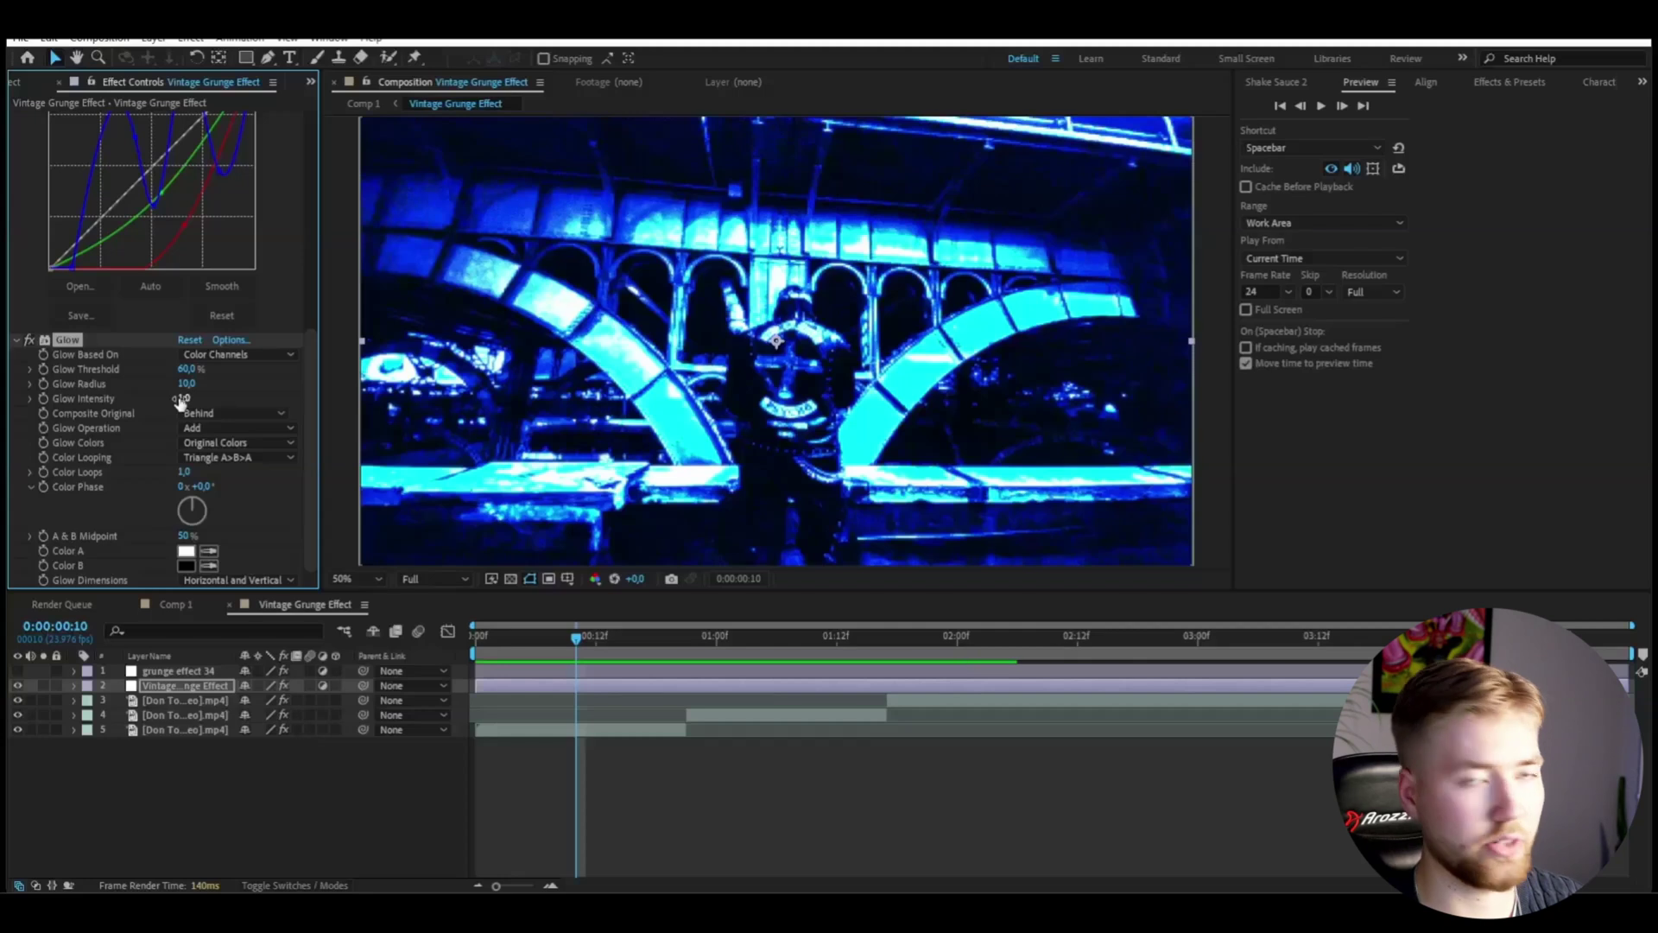
Step: Lower Glow intensity to 0,5, then duplicate it as Glow 2 with radius 250 and intensity 0,4
{"action": "left_click_drag", "start_coordinate": [180, 400], "coordinate": [106, 369]}
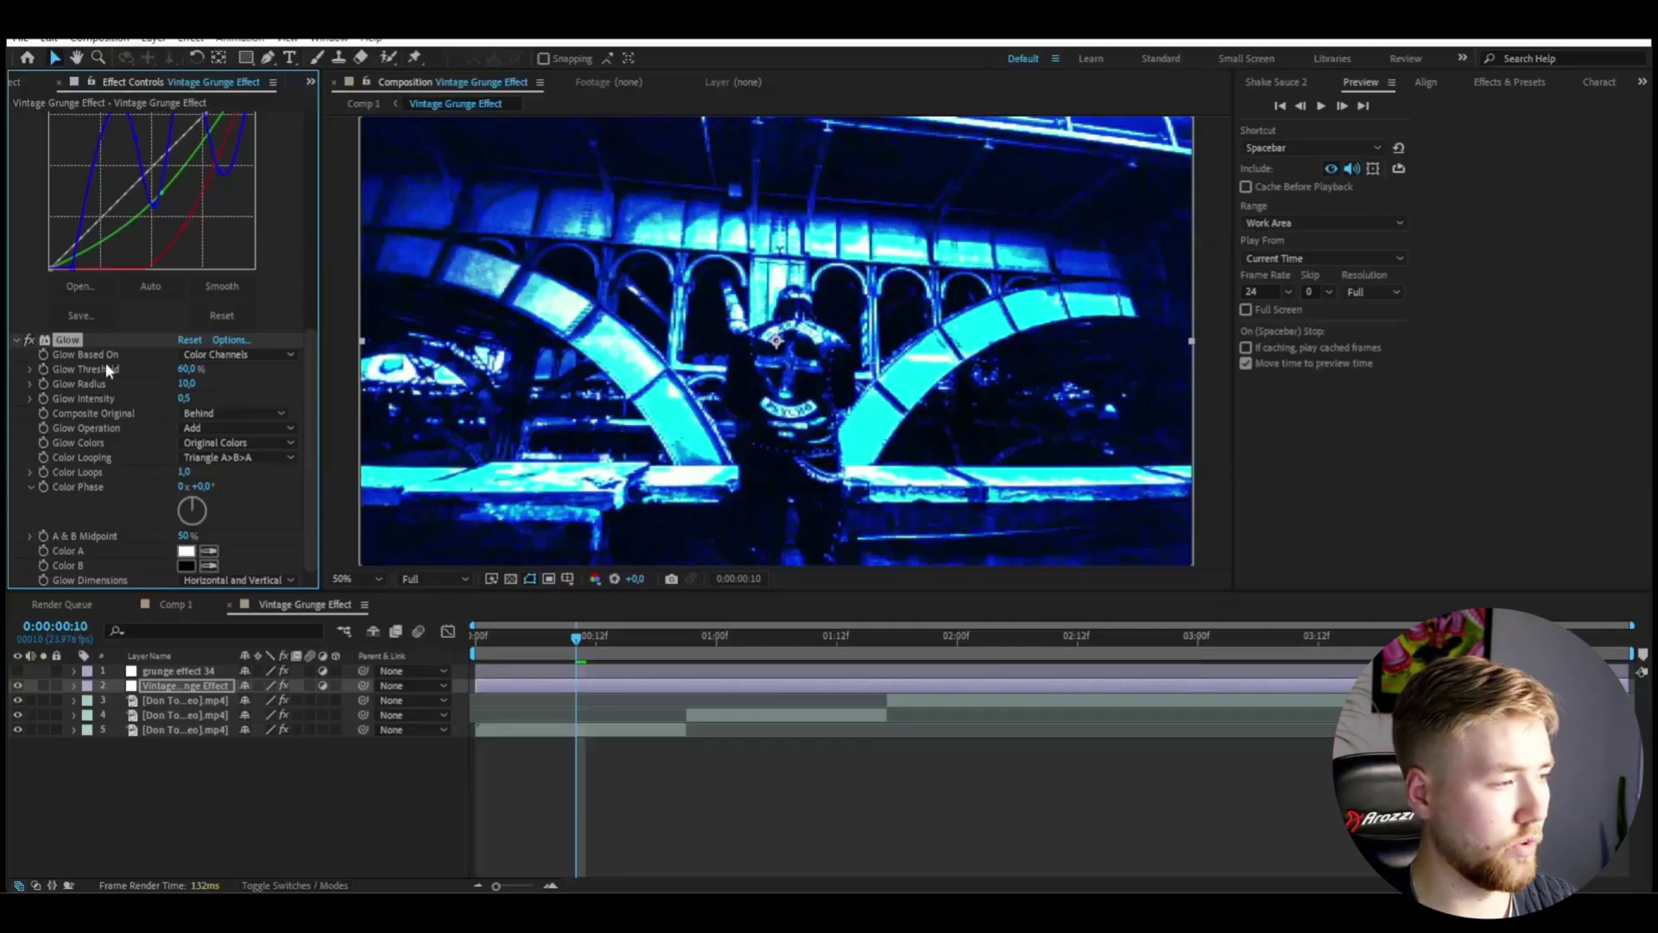
{"action": "key", "text": "ctrl+d"}
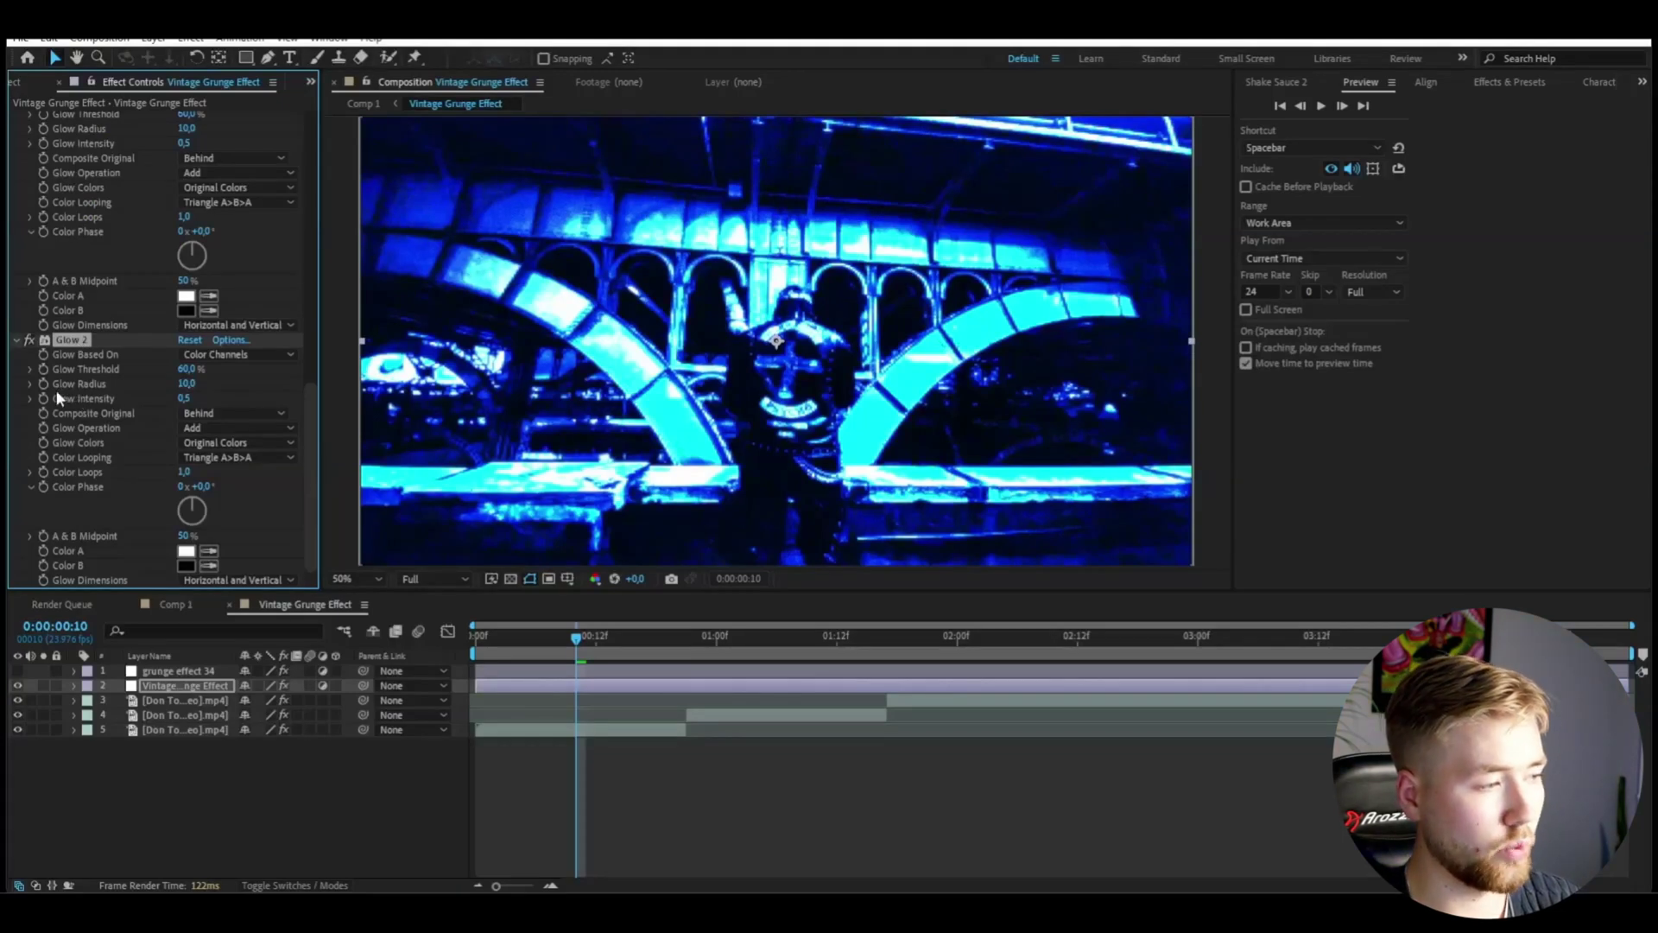
{"action": "left_click", "coordinate": [186, 383]}
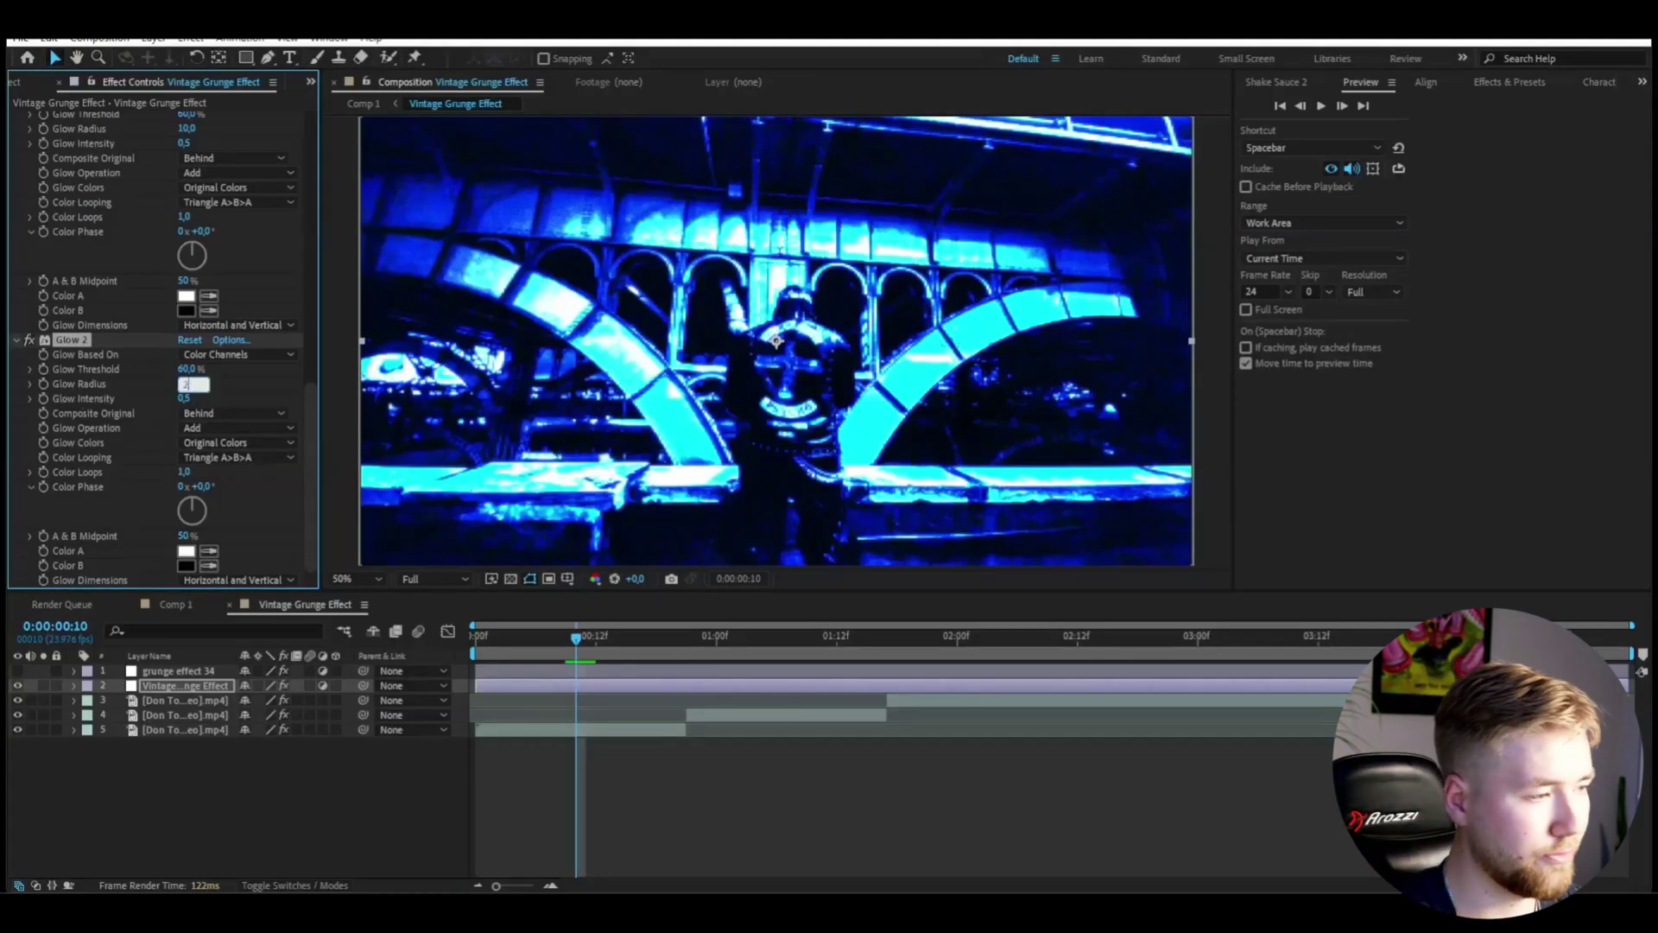
{"action": "key", "text": "Return"}
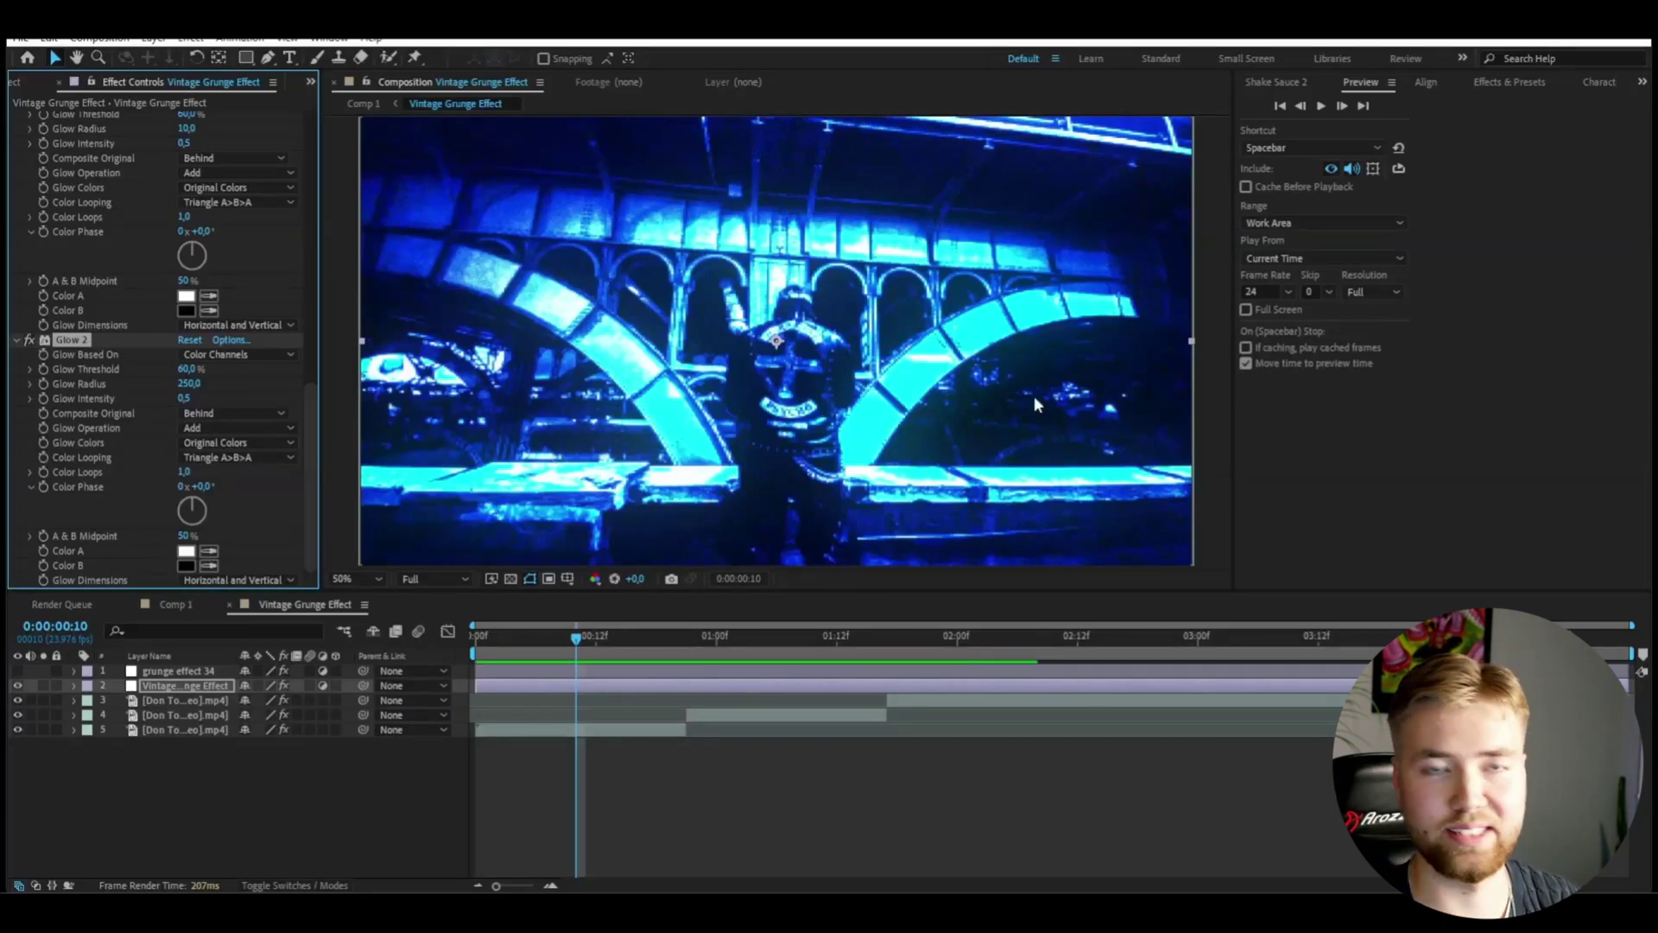
{"action": "left_click_drag", "start_coordinate": [189, 404], "coordinate": [181, 402]}
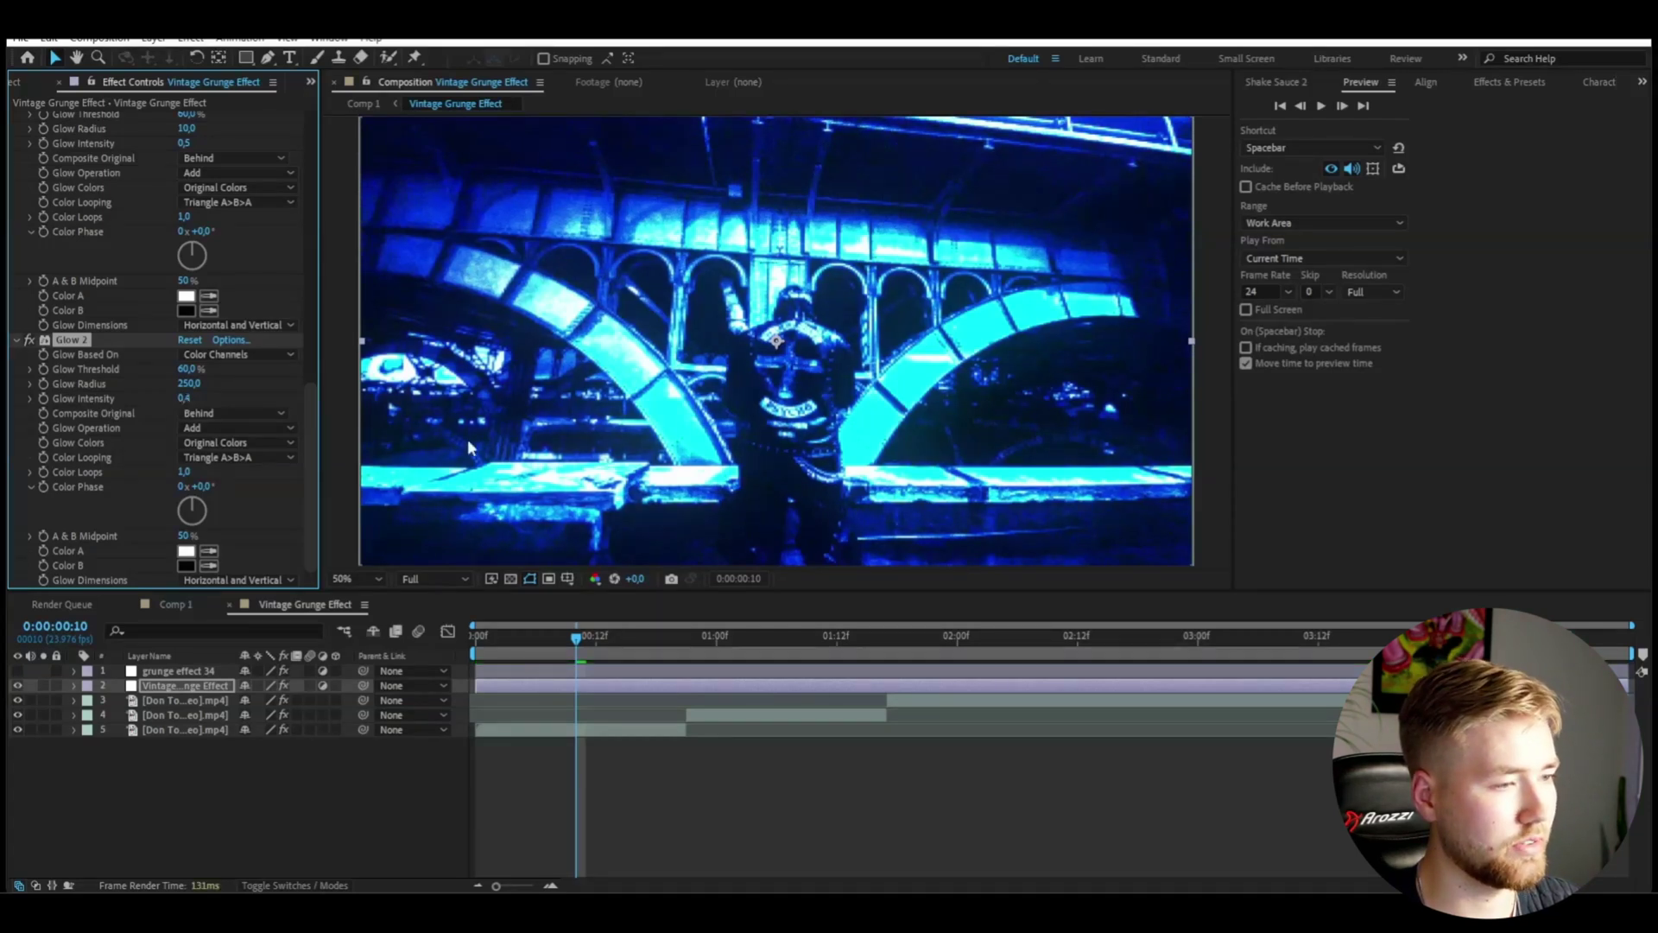
{"action": "left_click", "coordinate": [83, 349]}
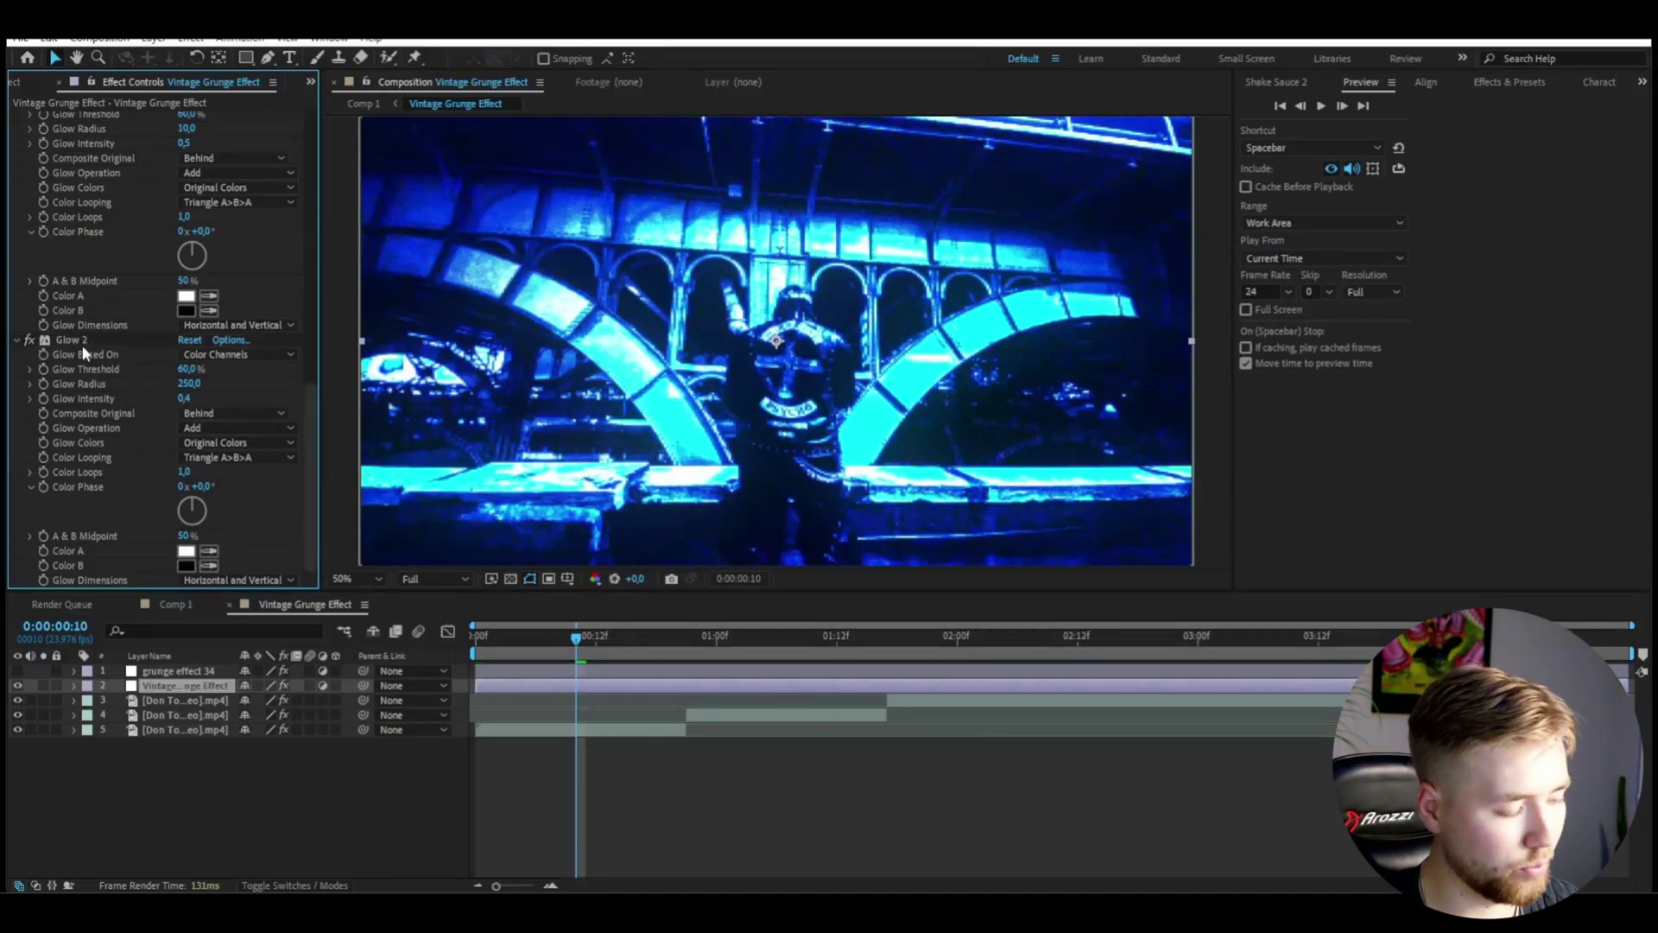
Step: Duplicate Glow 2 into Glow 3 with a Glow Radius of 500
{"action": "left_click", "coordinate": [67, 339]}
{"action": "key", "text": "ctrl+d"}
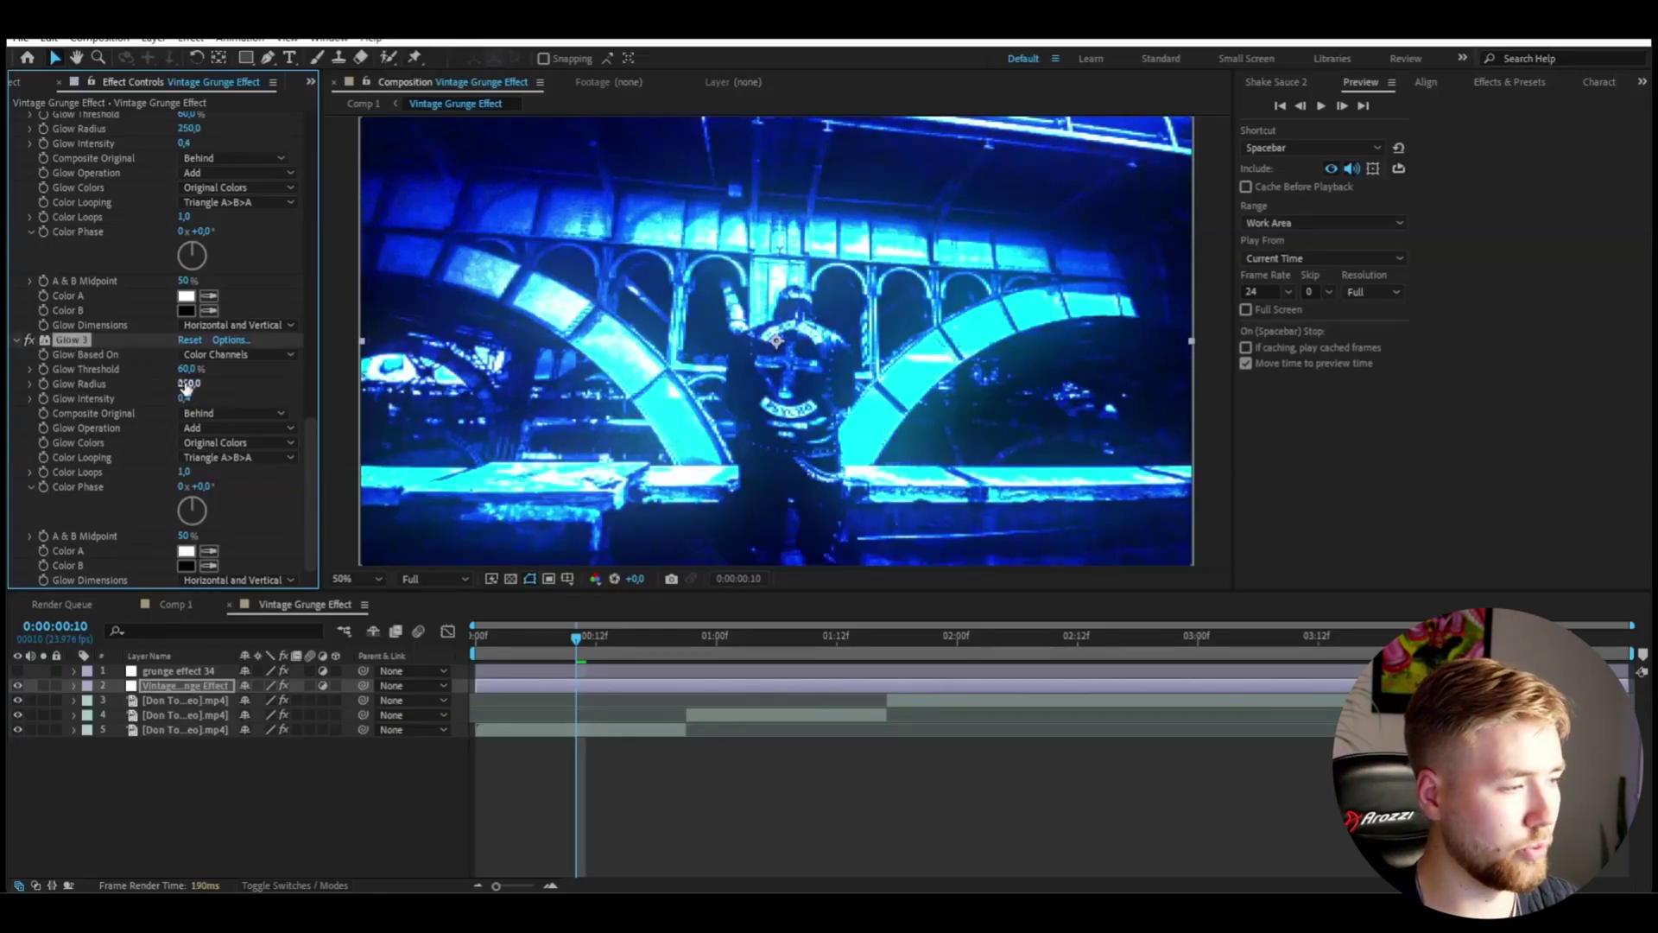
{"action": "left_click", "coordinate": [186, 383]}
{"action": "type", "text": "500"}
{"action": "key", "text": "Return"}
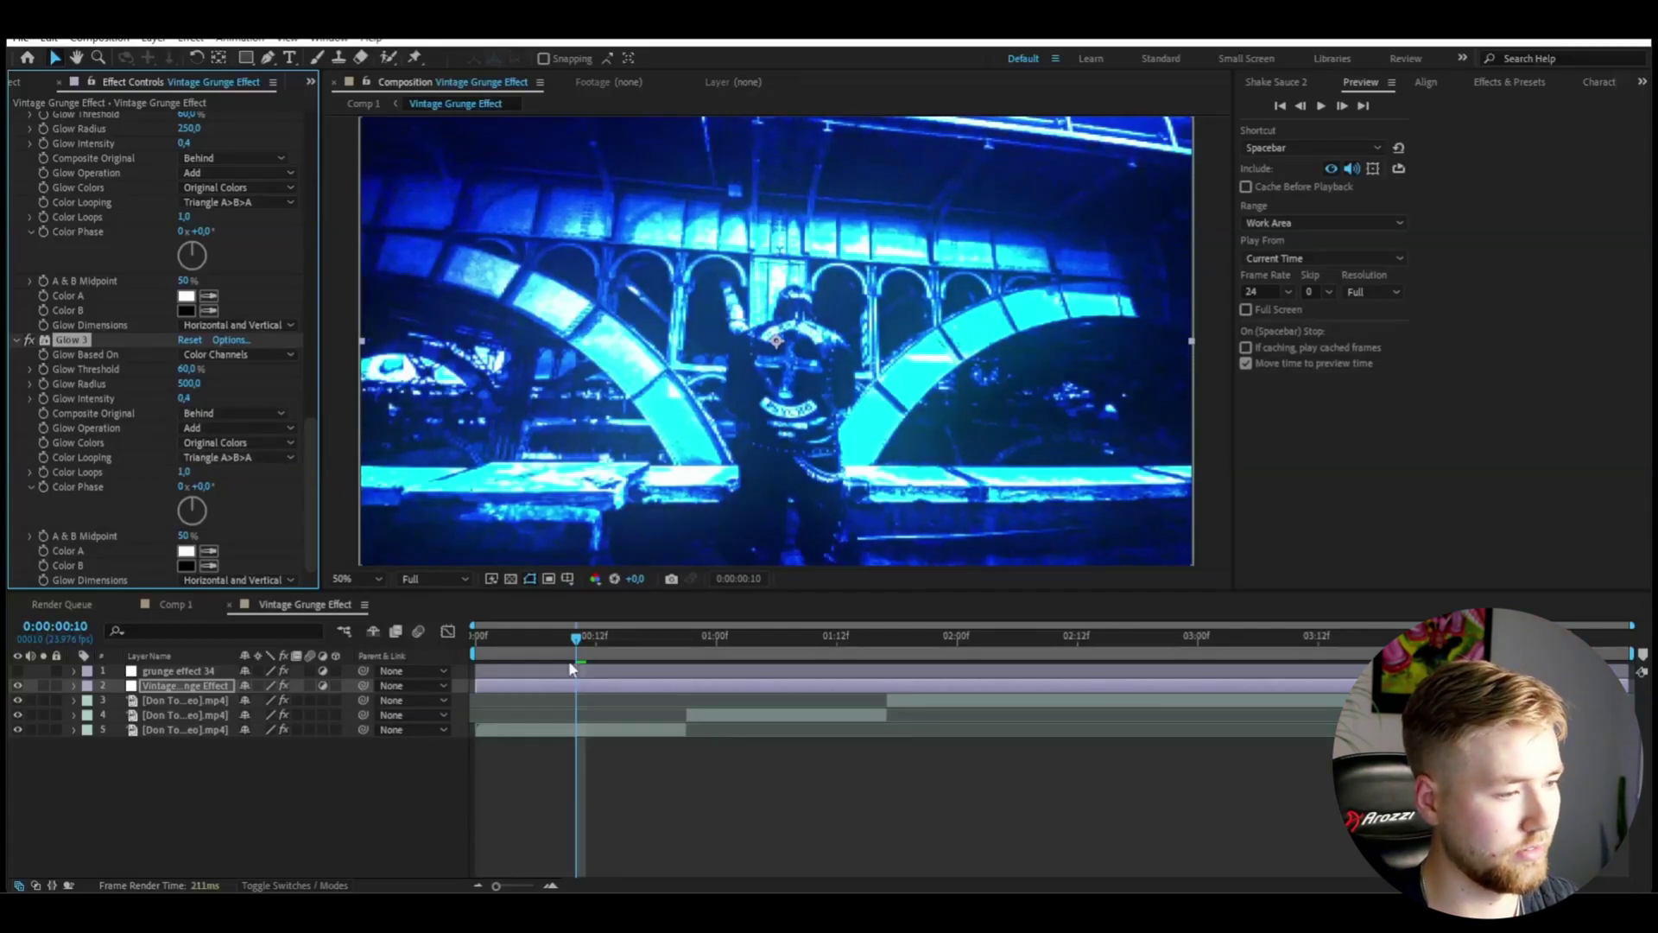
Step: At frame 13, add a second Noise effect with a 30% amount
{"action": "left_click", "coordinate": [607, 634]}
{"action": "left_click", "coordinate": [573, 687]}
{"action": "key", "text": "ctrl+space"}
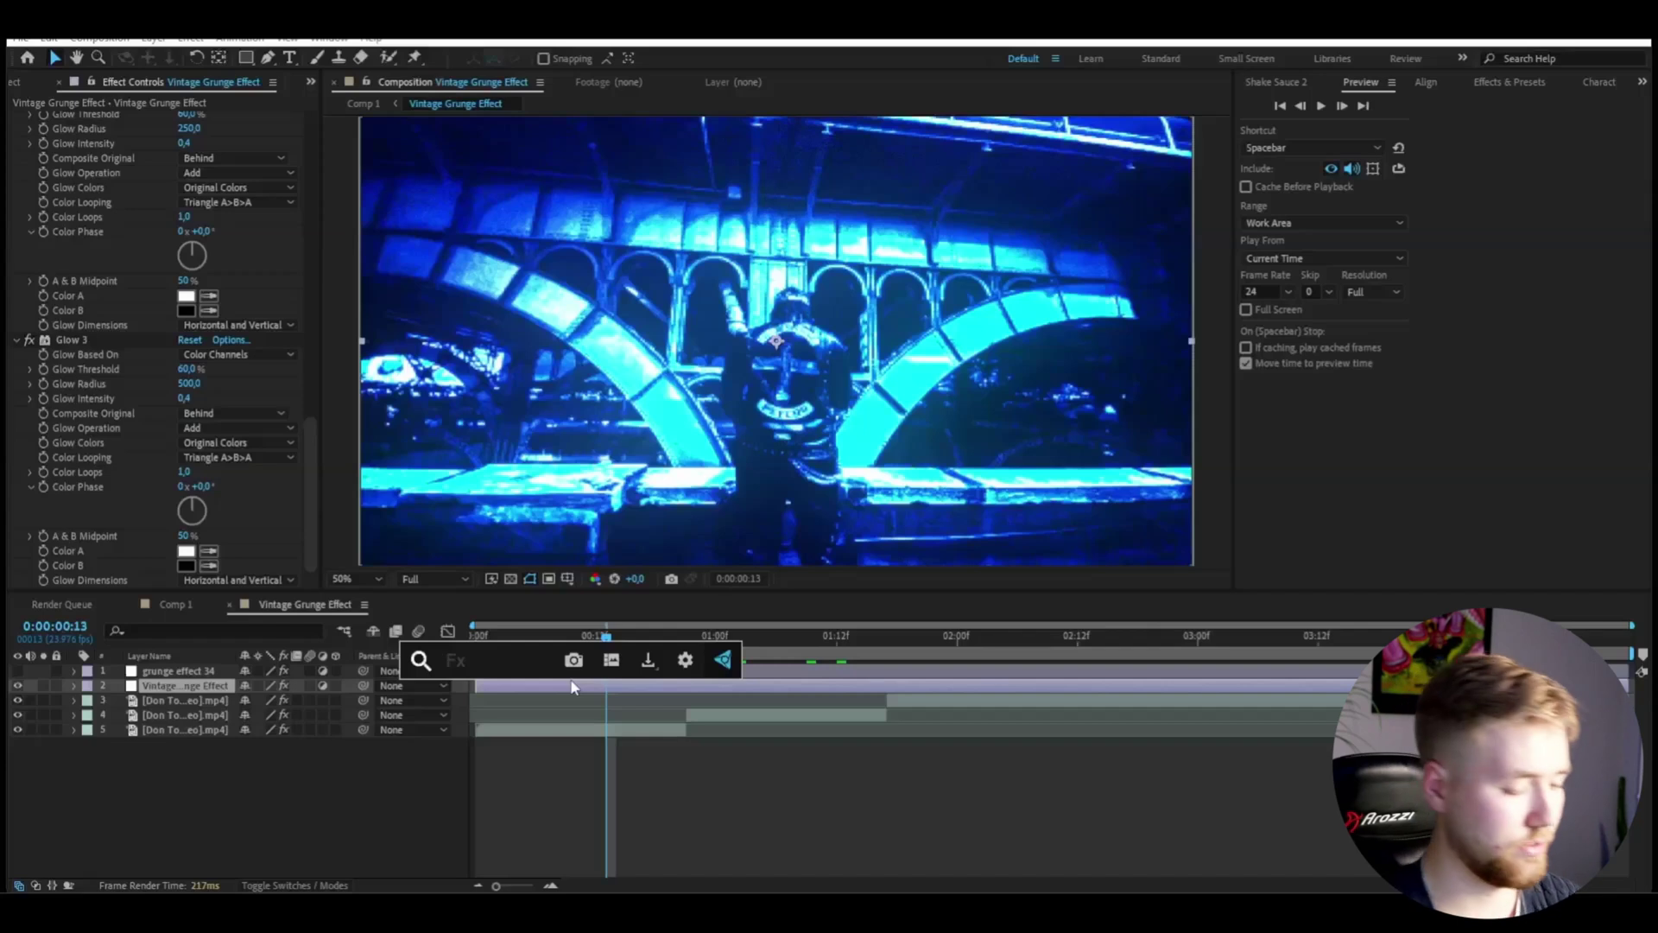
{"action": "type", "text": "noise"}
{"action": "key", "text": "Return"}
{"action": "left_click", "coordinate": [193, 551]}
{"action": "type", "text": "30"}
{"action": "key", "text": "Return"}
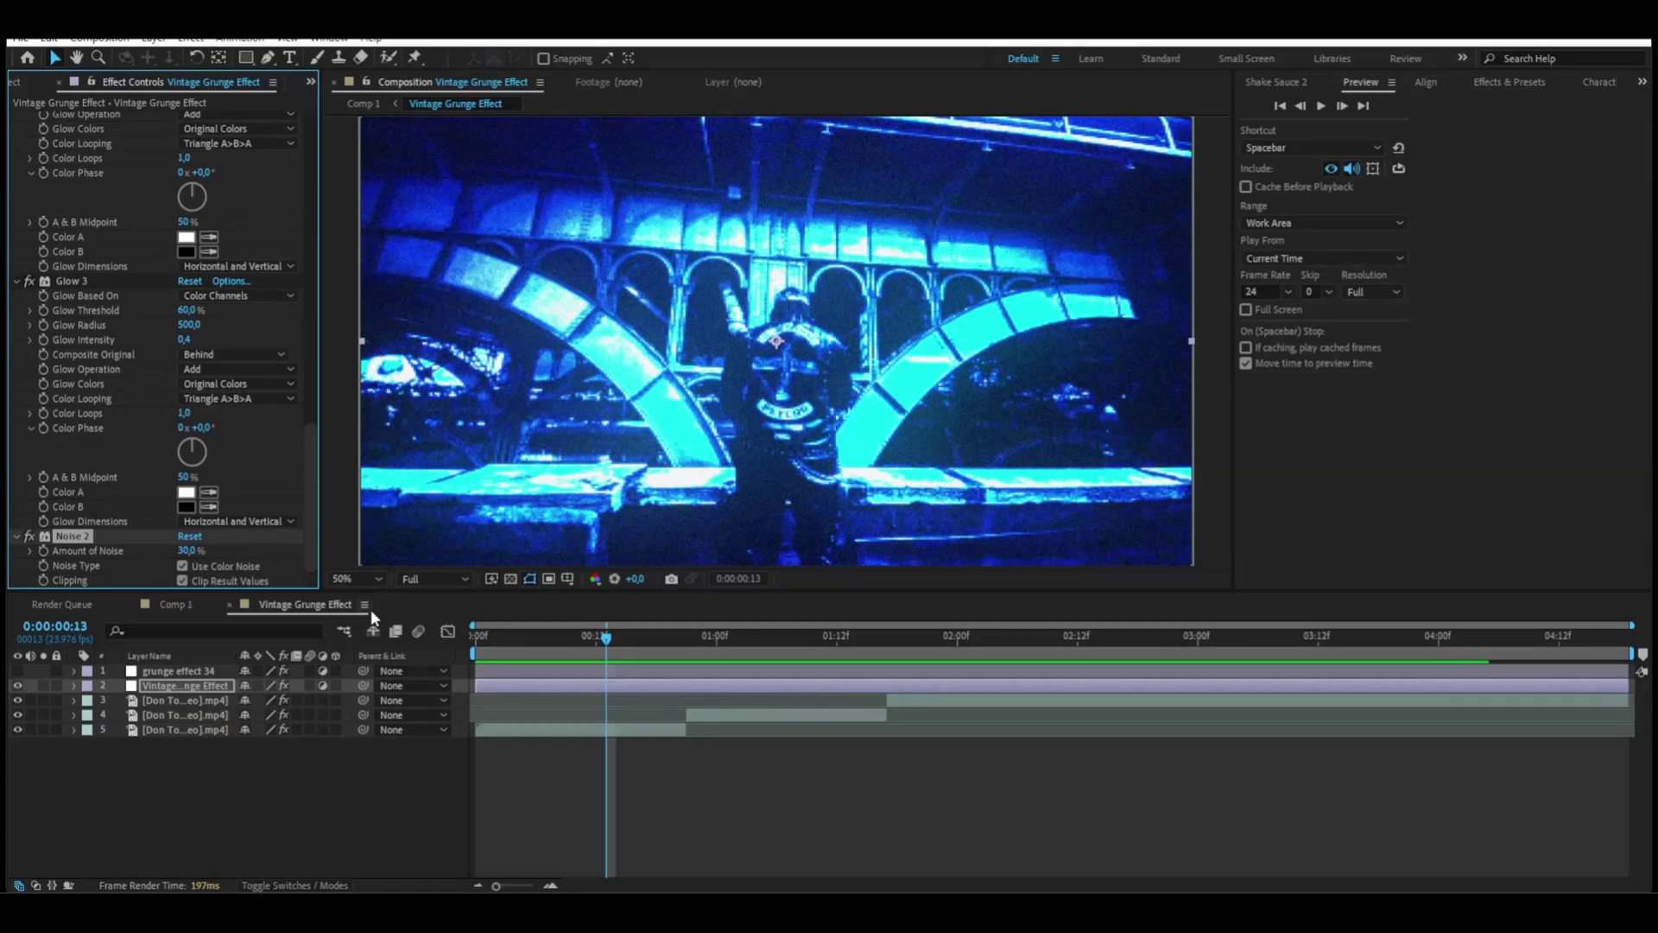
Step: Apply Hue/Saturation to the effect layer with Master Saturation at -65, checking frames 11 and 17
{"action": "left_click", "coordinate": [593, 688]}
{"action": "left_click", "coordinate": [593, 689]}
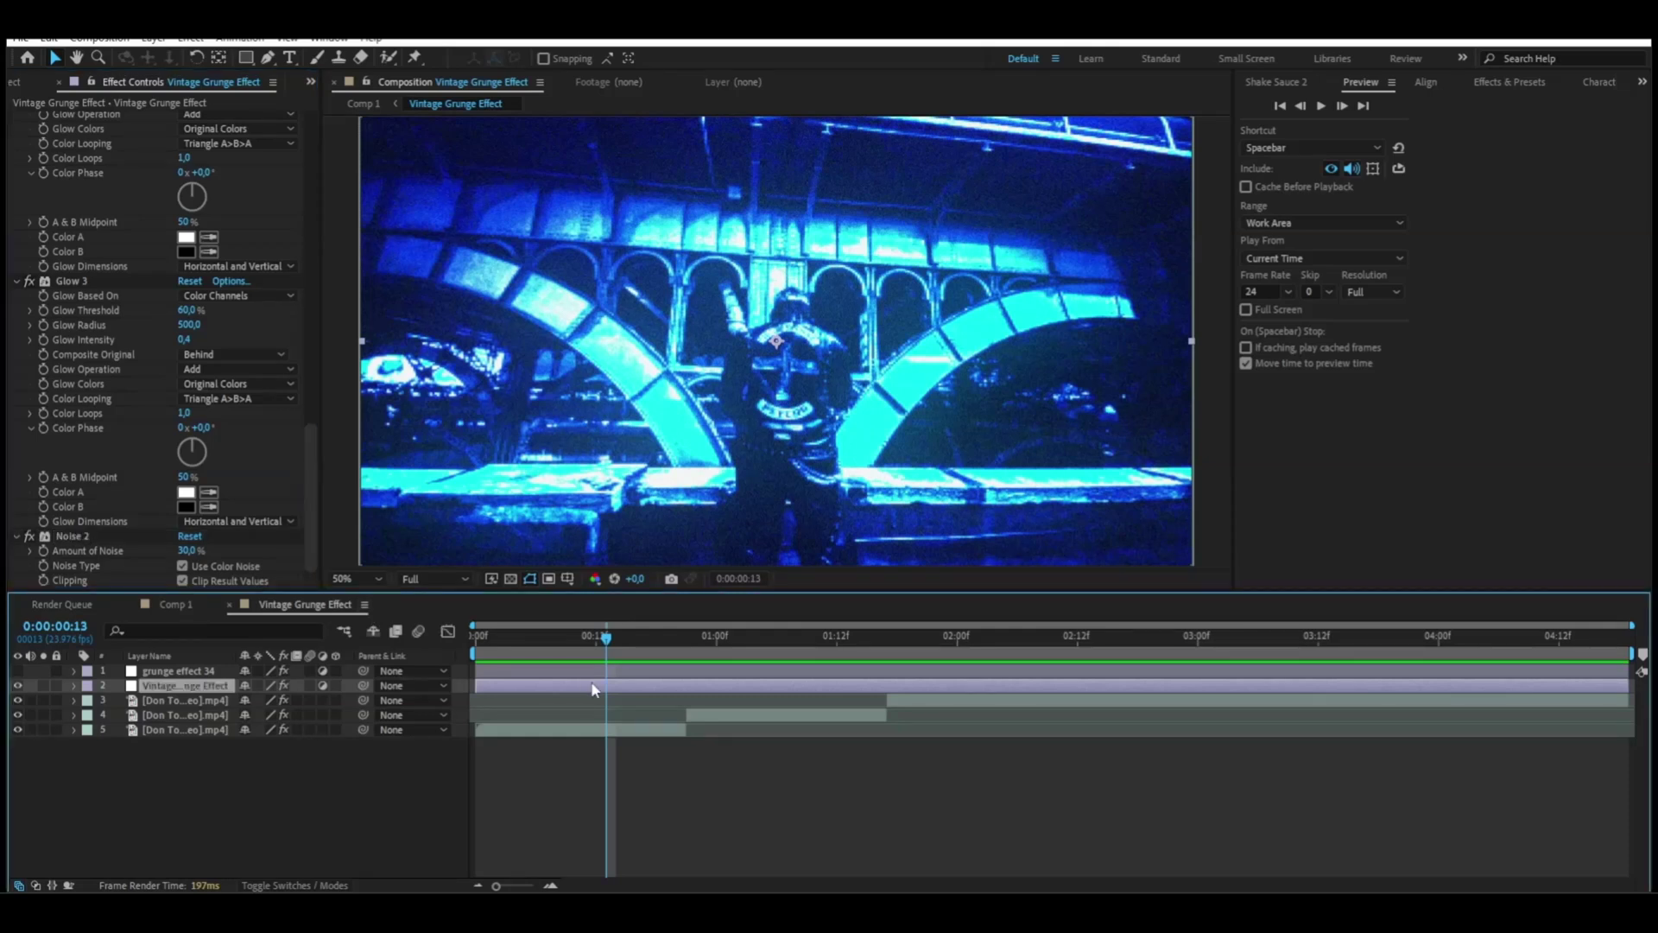
{"action": "key", "text": "ctrl+alt+shift+e"}
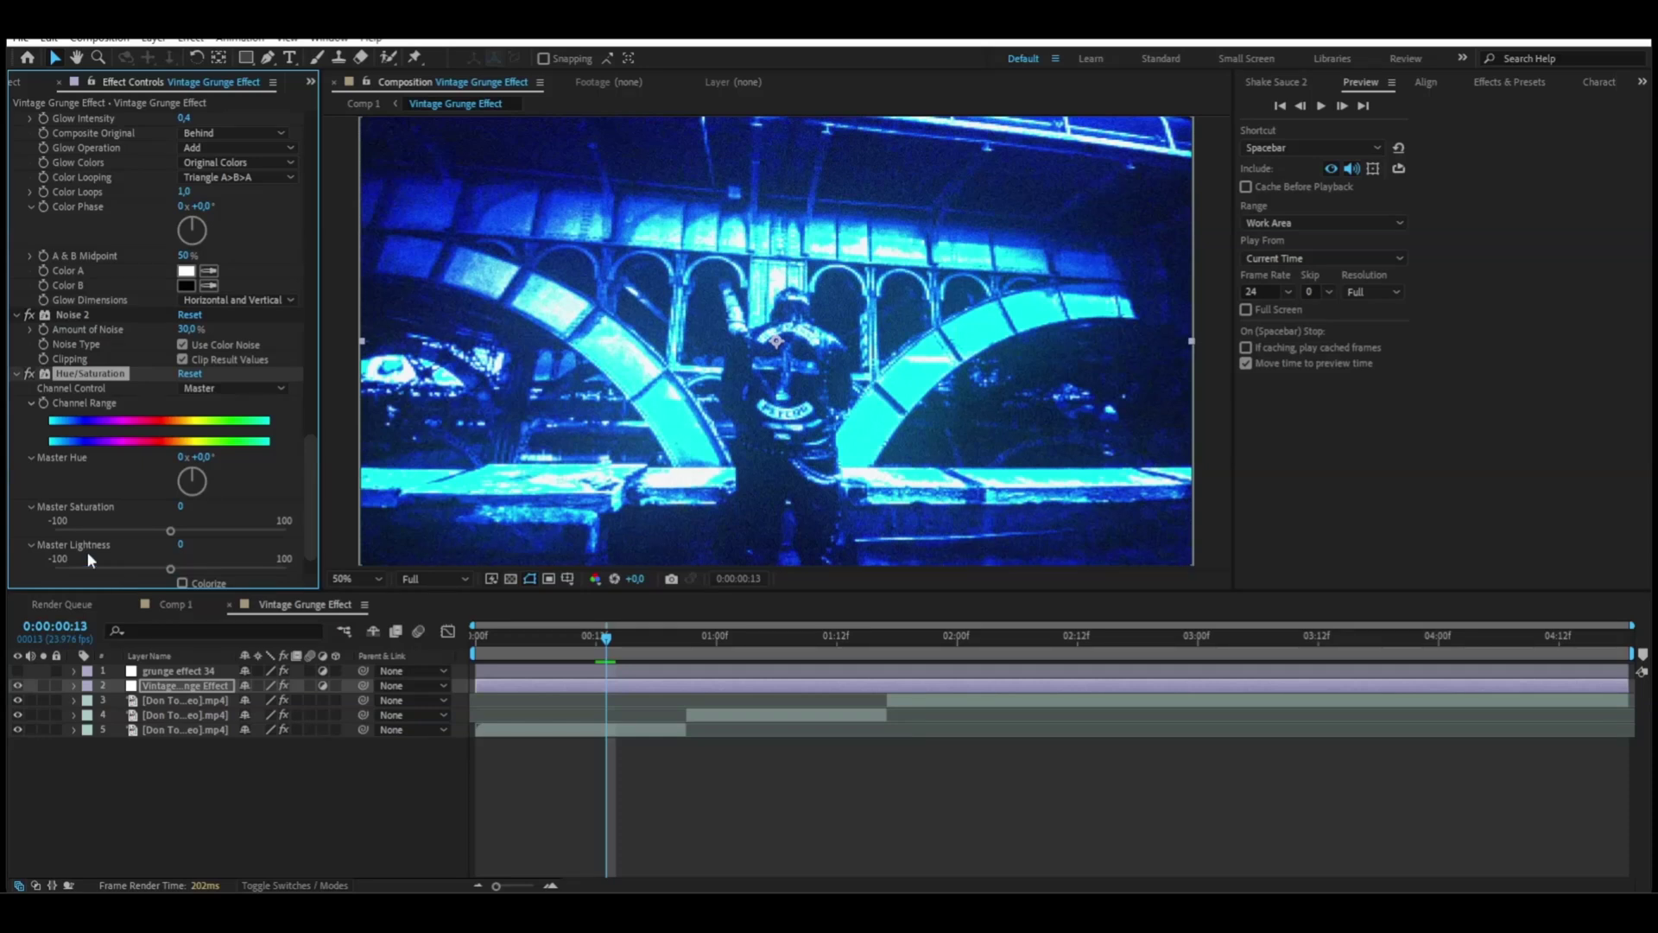
{"action": "left_click", "coordinate": [587, 637]}
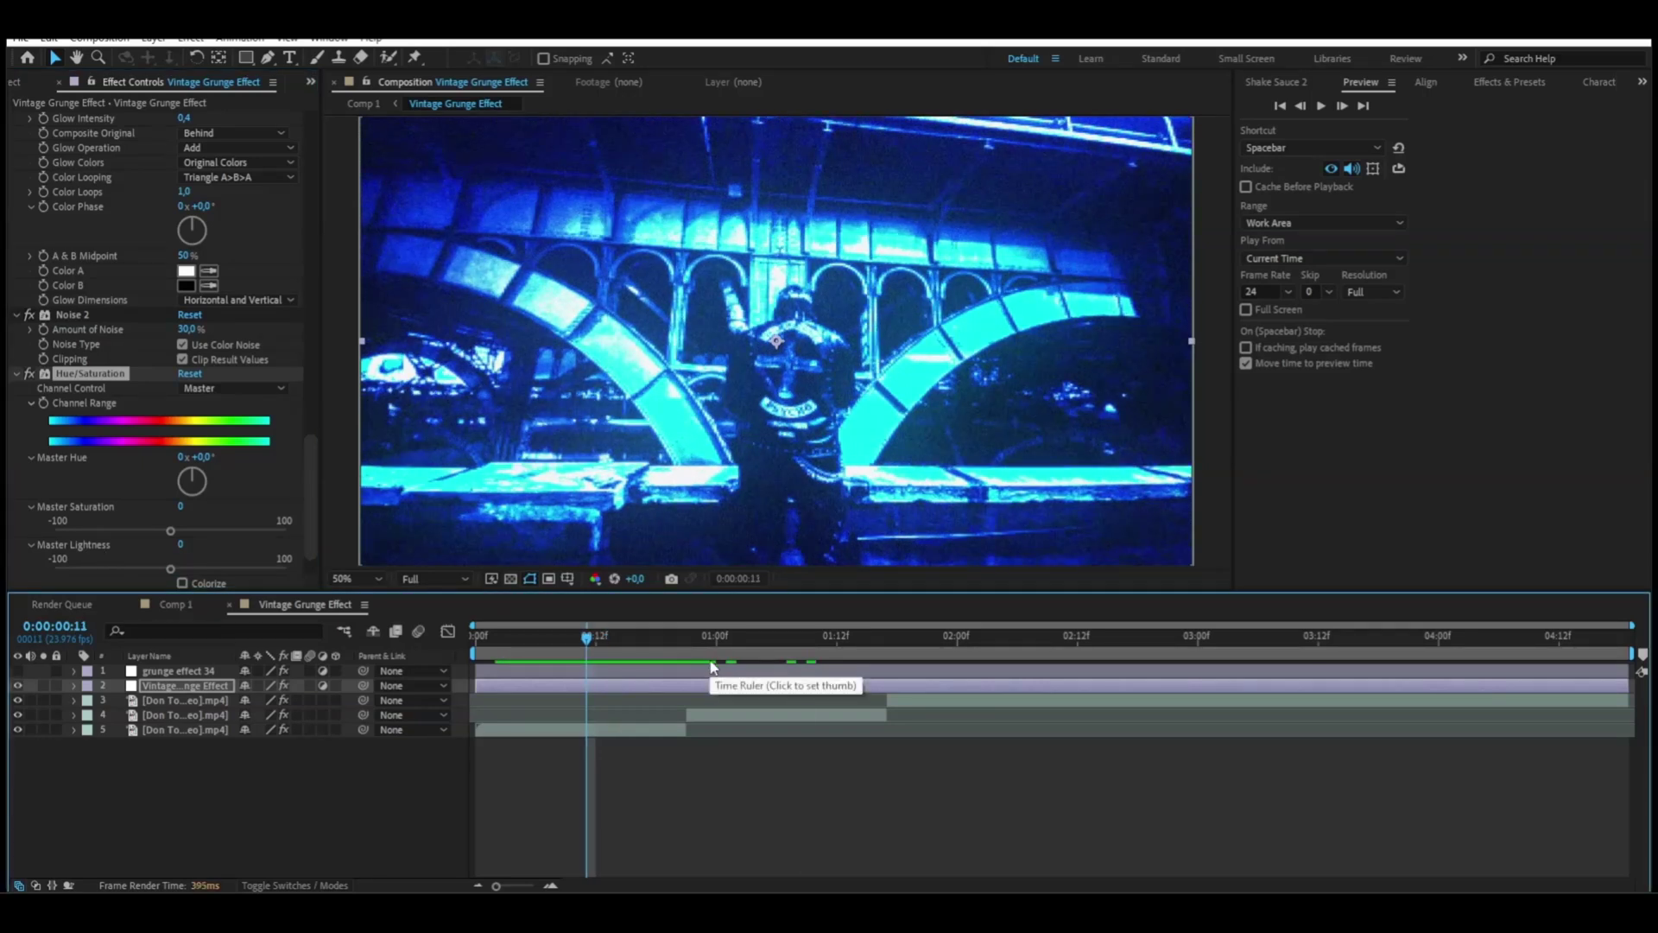
{"action": "mouse_move", "coordinate": [170, 530]}
{"action": "left_mouse_down"}
{"action": "mouse_move", "coordinate": [154, 532]}
{"action": "mouse_move", "coordinate": [165, 523]}
{"action": "left_mouse_up"}
{"action": "left_click", "coordinate": [181, 508]}
{"action": "type", "text": "-"}
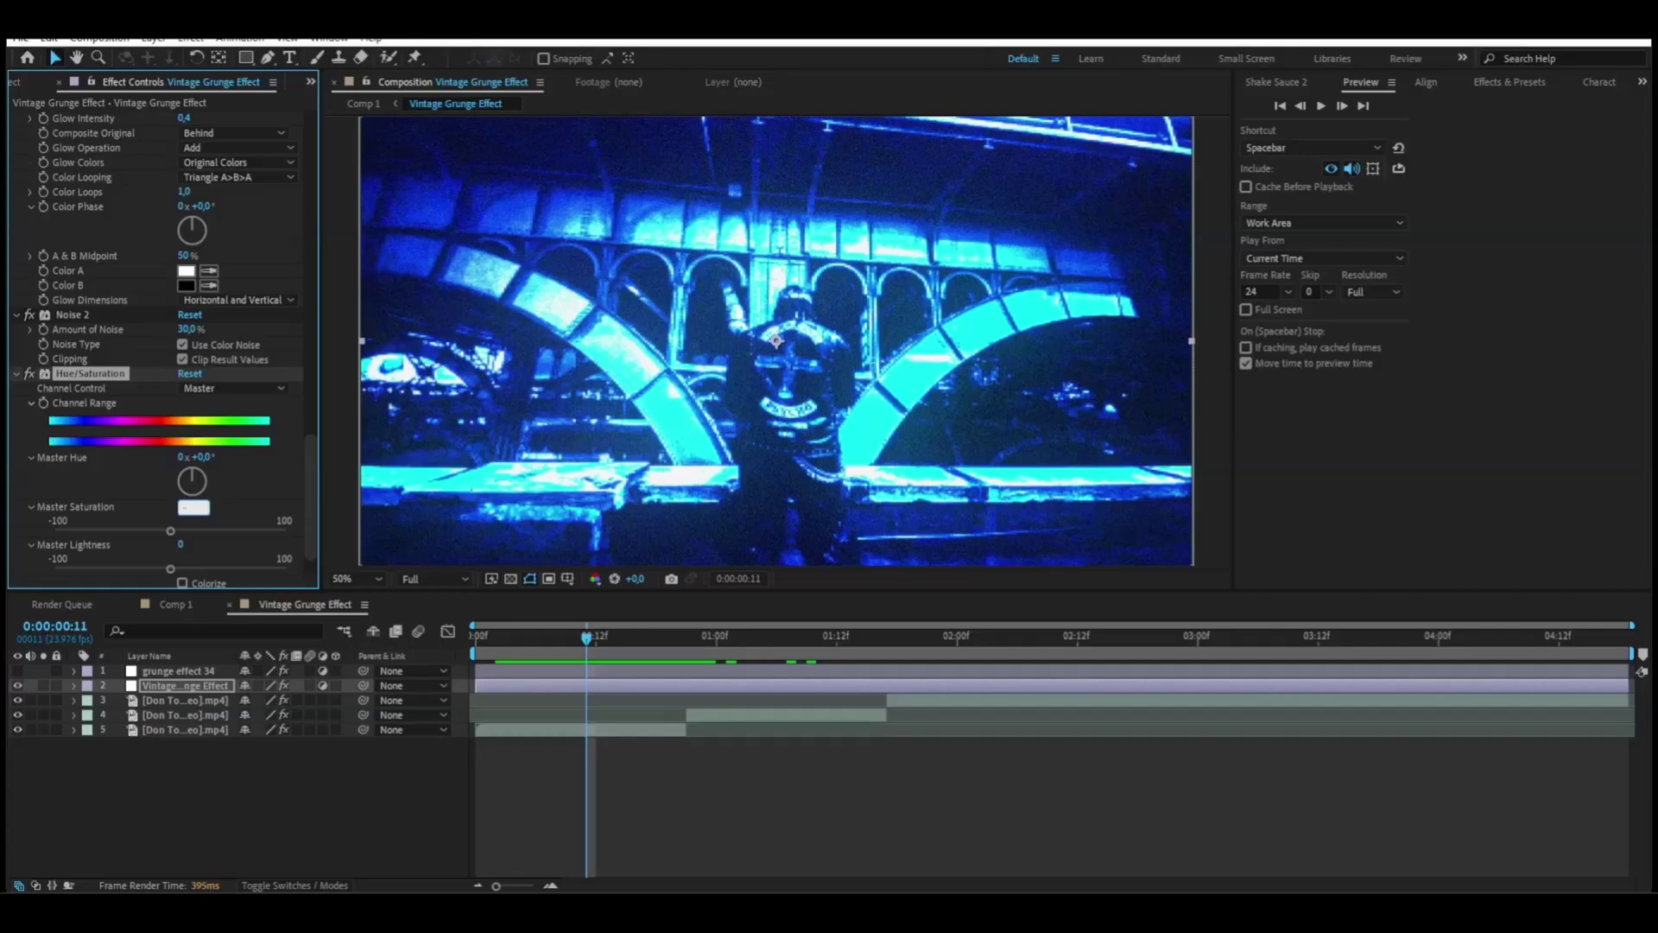
{"action": "type", "text": "65"}
{"action": "key", "text": "Return"}
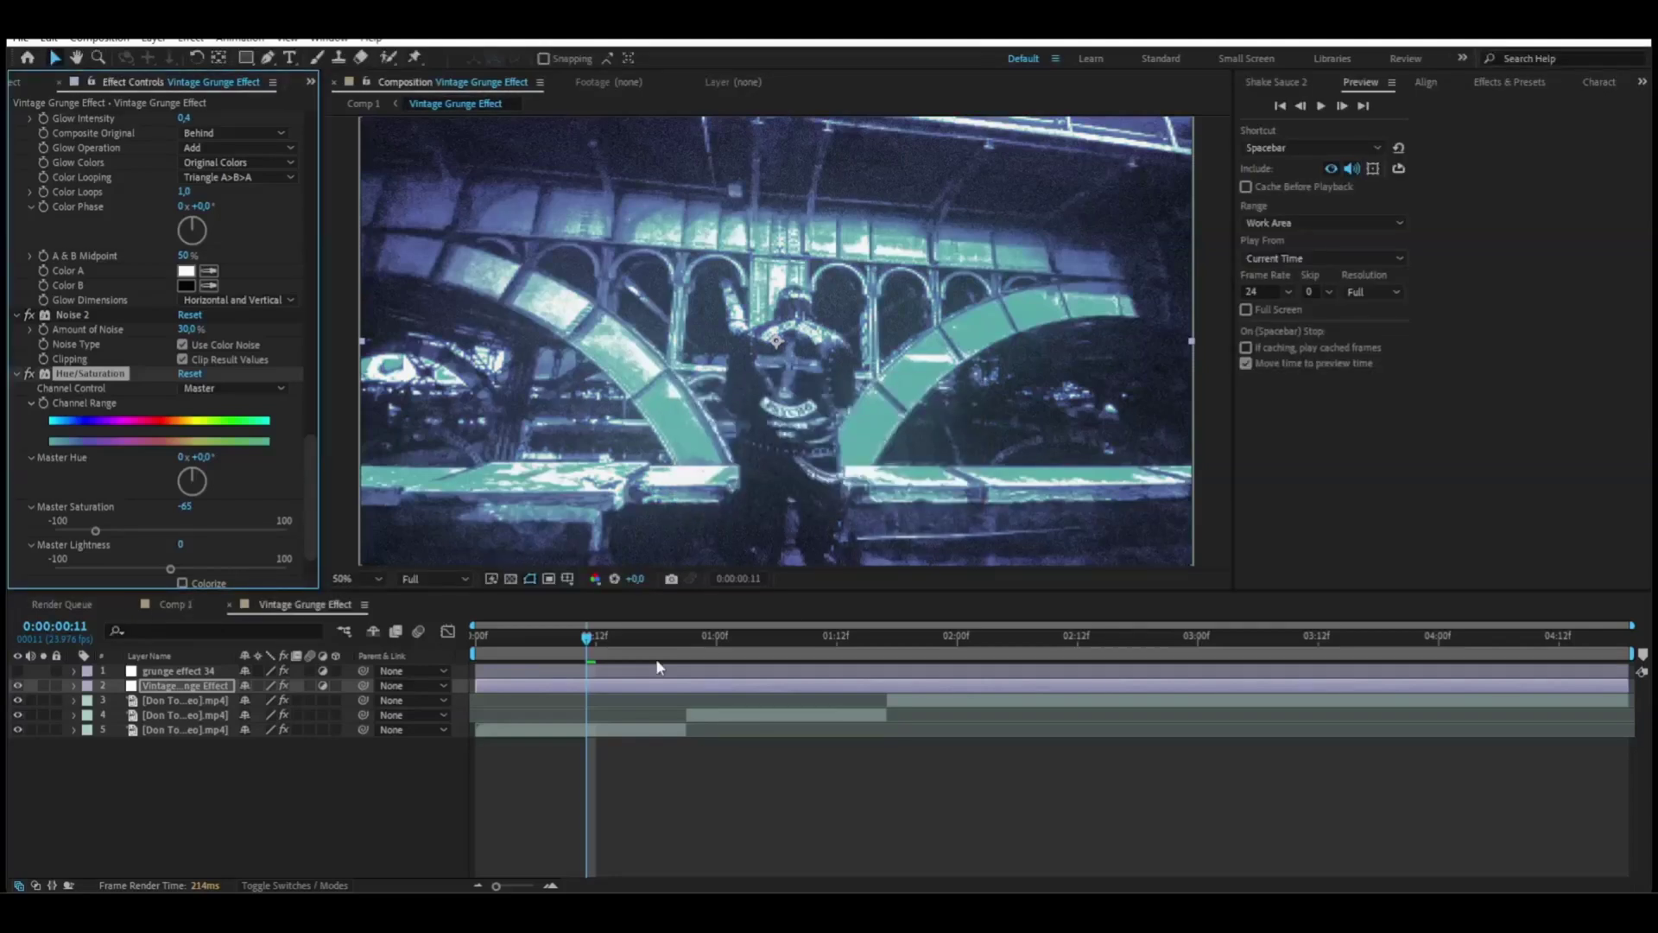
{"action": "left_click", "coordinate": [646, 636]}
Step: Check later frames, then play the graded clip from the start
{"action": "left_click", "coordinate": [713, 649]}
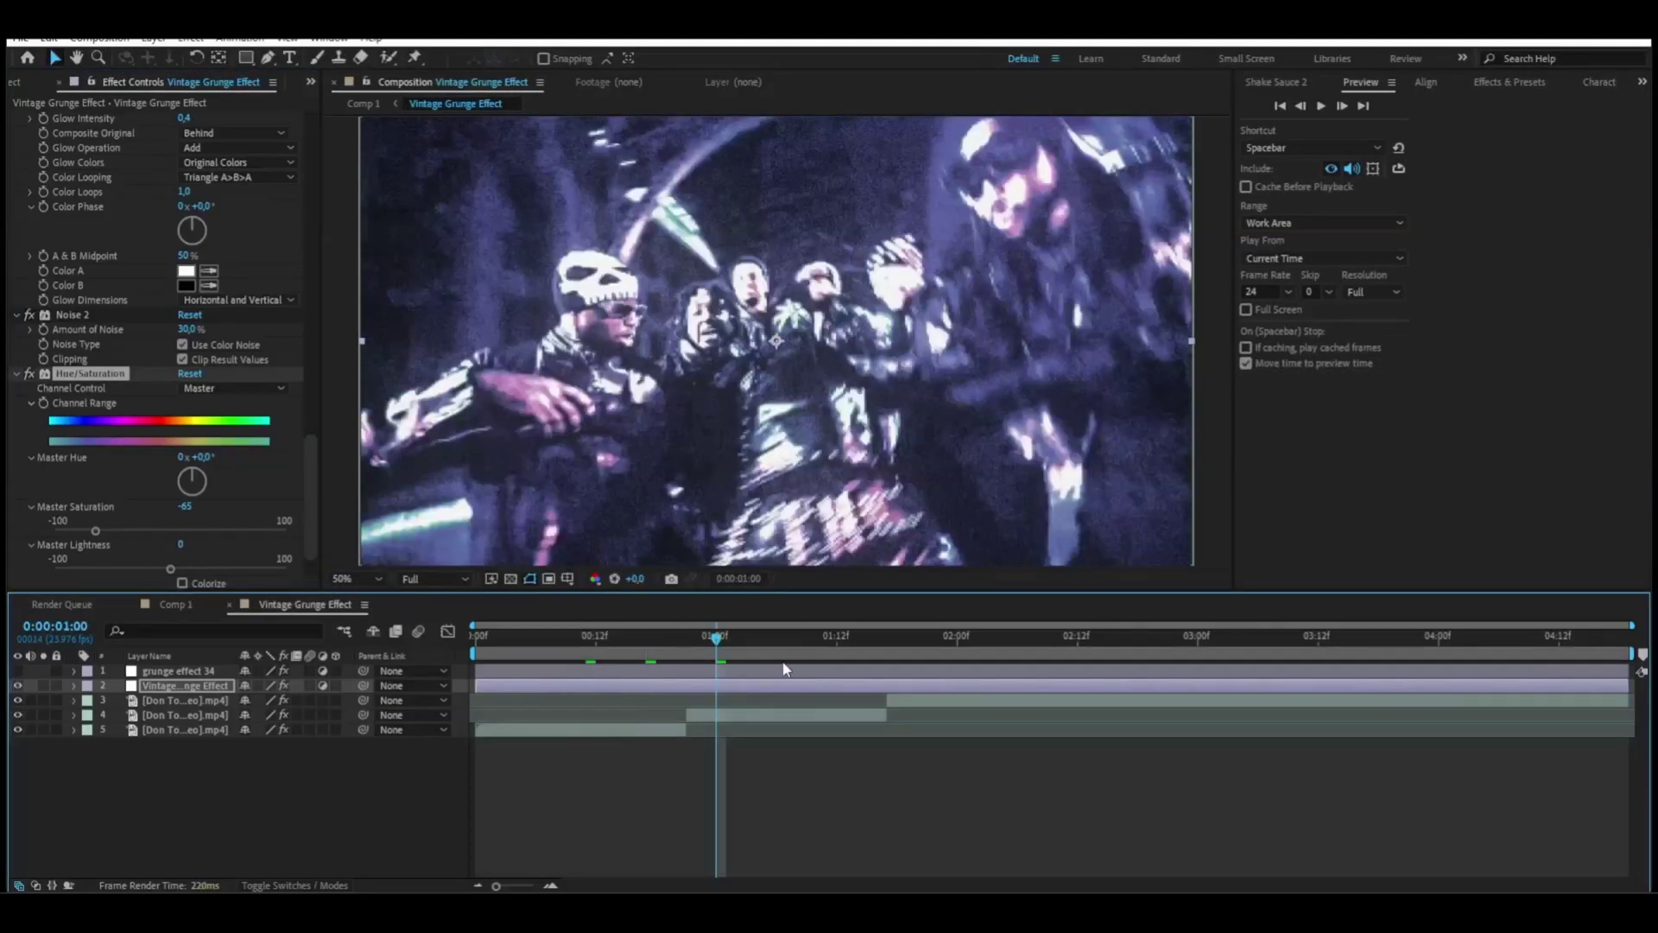
{"action": "left_click", "coordinate": [807, 658]}
{"action": "left_click", "coordinate": [477, 639]}
{"action": "key", "text": "space"}
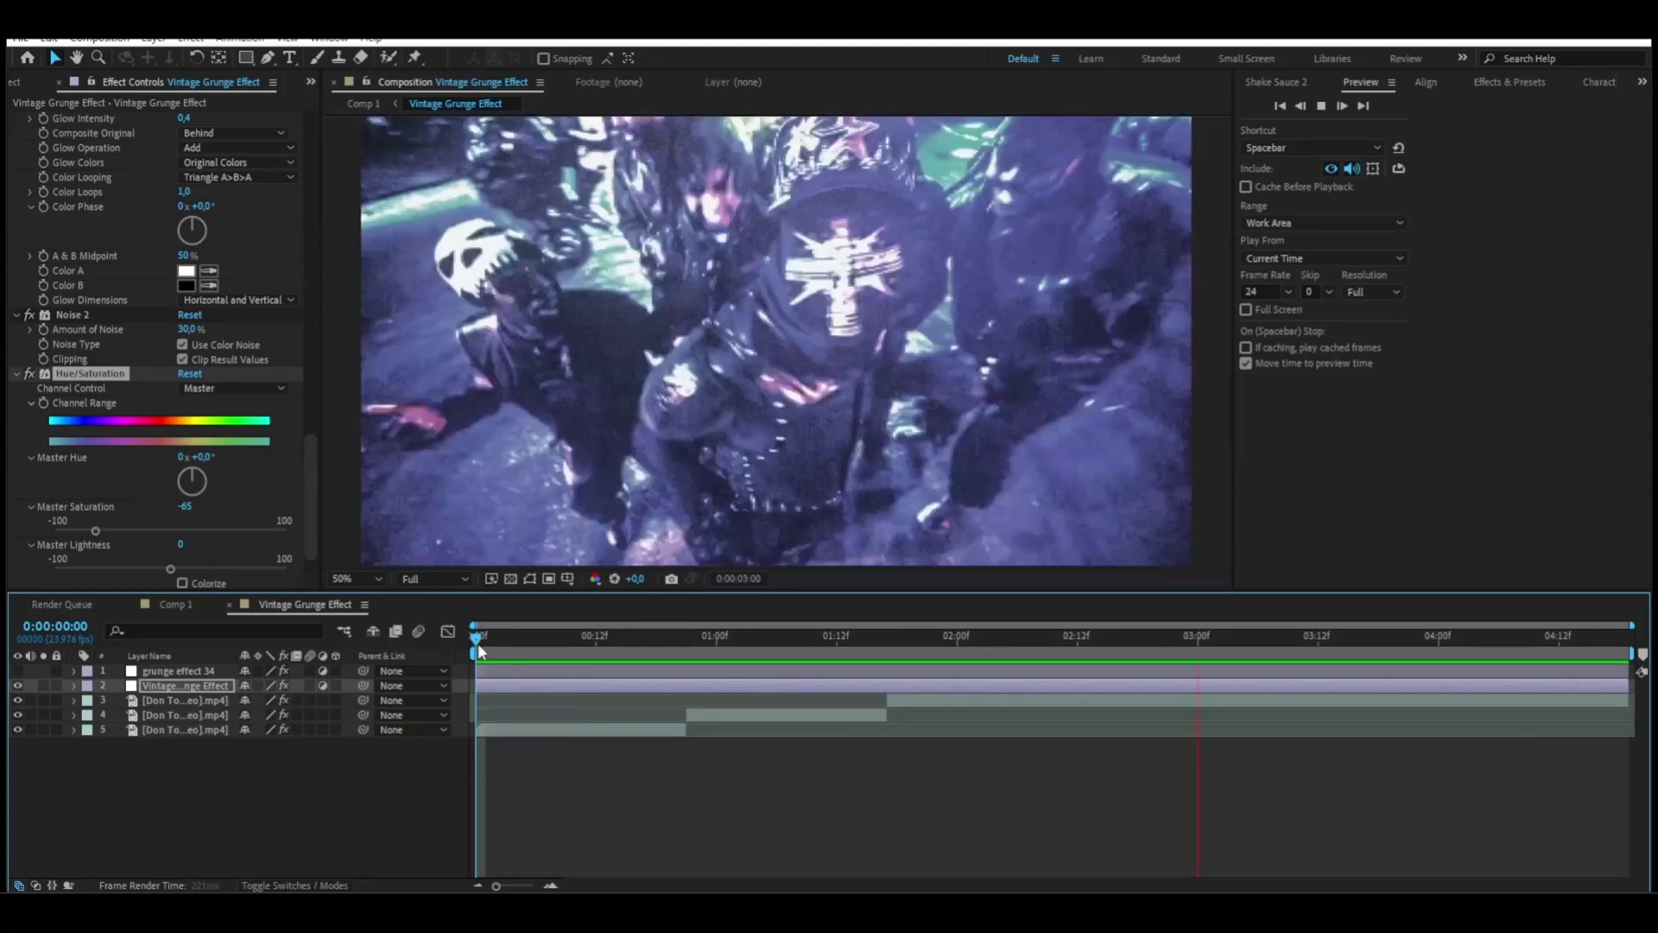
Step: Select Noise 2, scroll Effect Controls to the top and bring up the Animation menu
{"action": "left_click", "coordinate": [69, 316]}
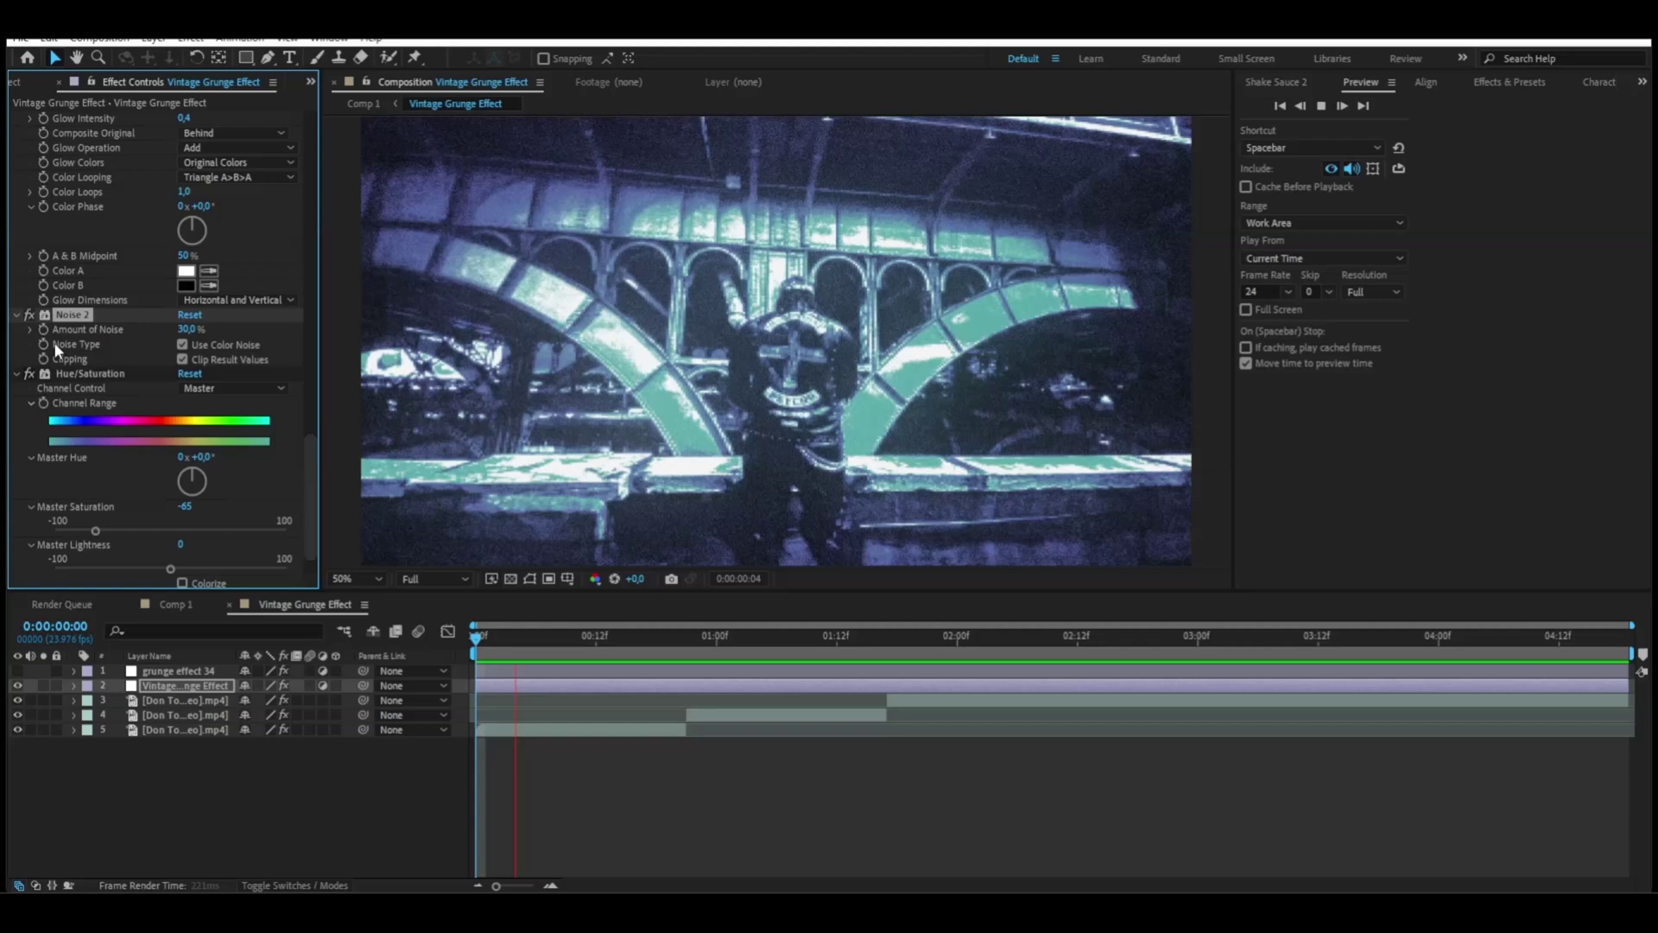
{"action": "left_click_drag", "start_coordinate": [309, 458], "coordinate": [307, 133]}
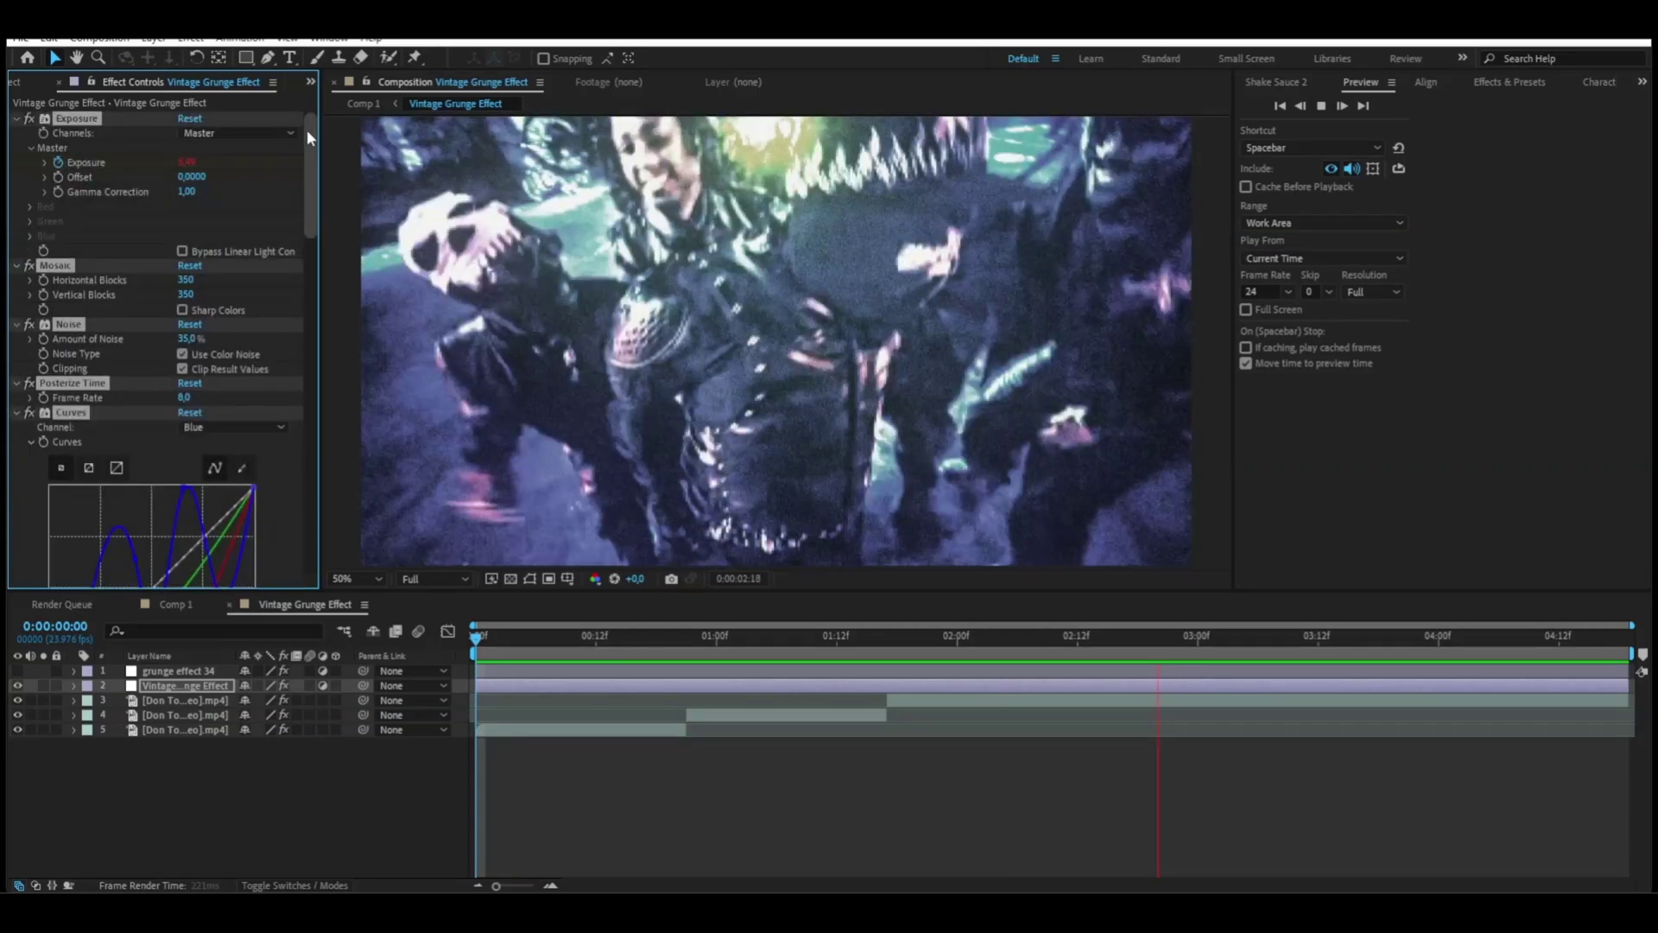
{"action": "left_click", "coordinate": [240, 38]}
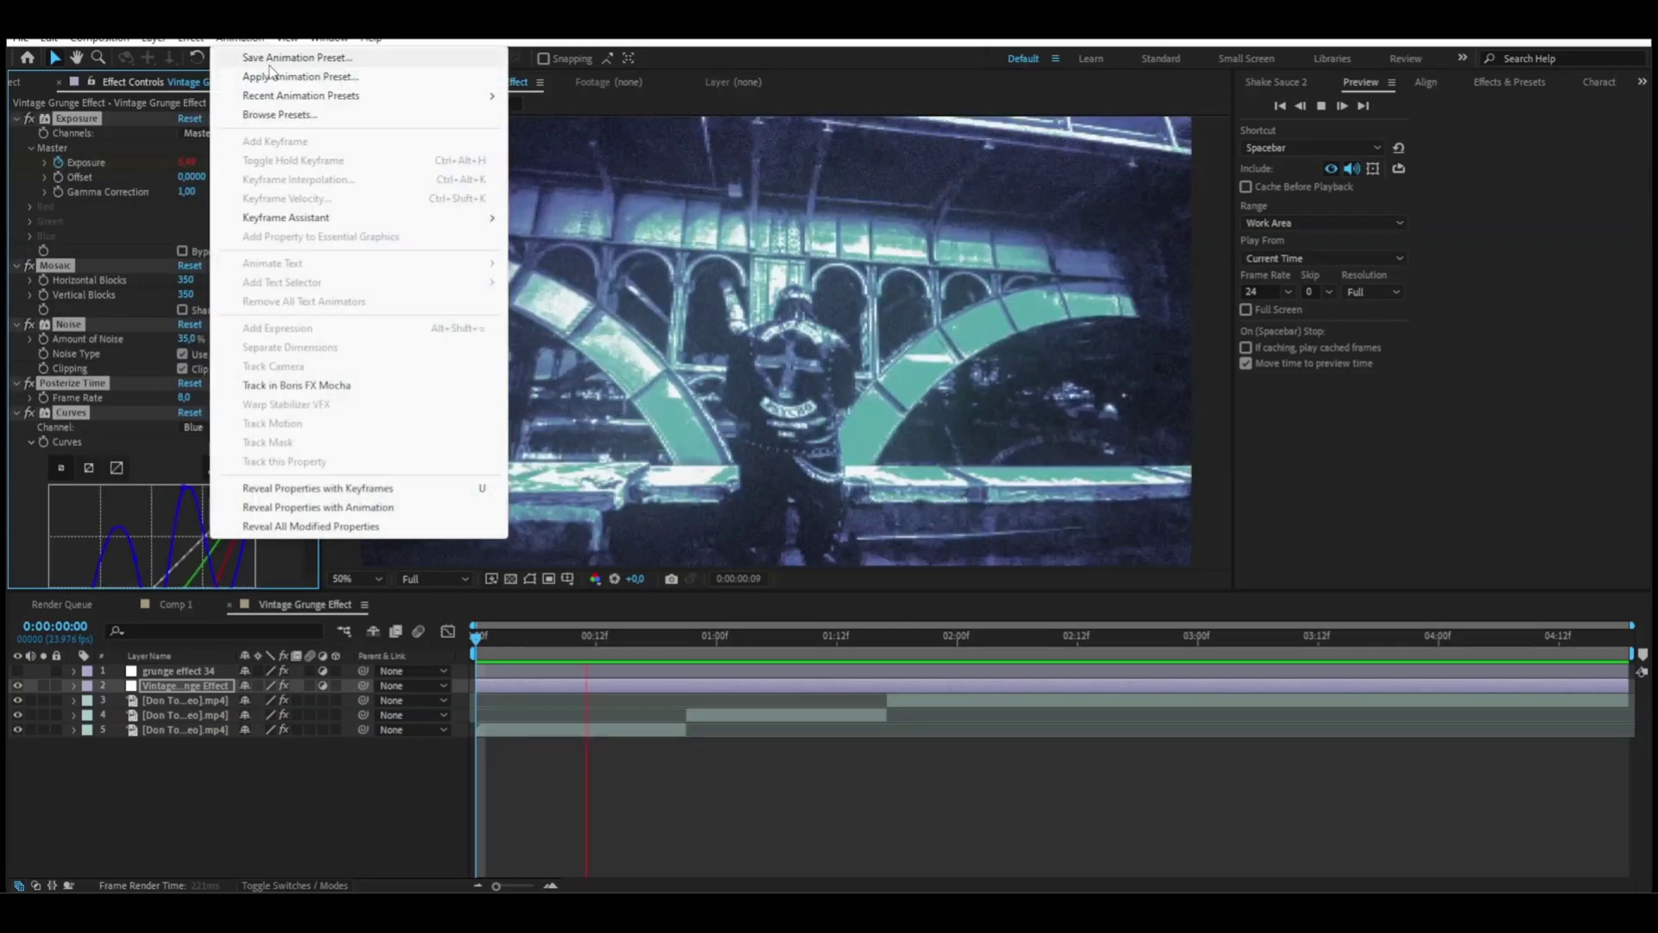